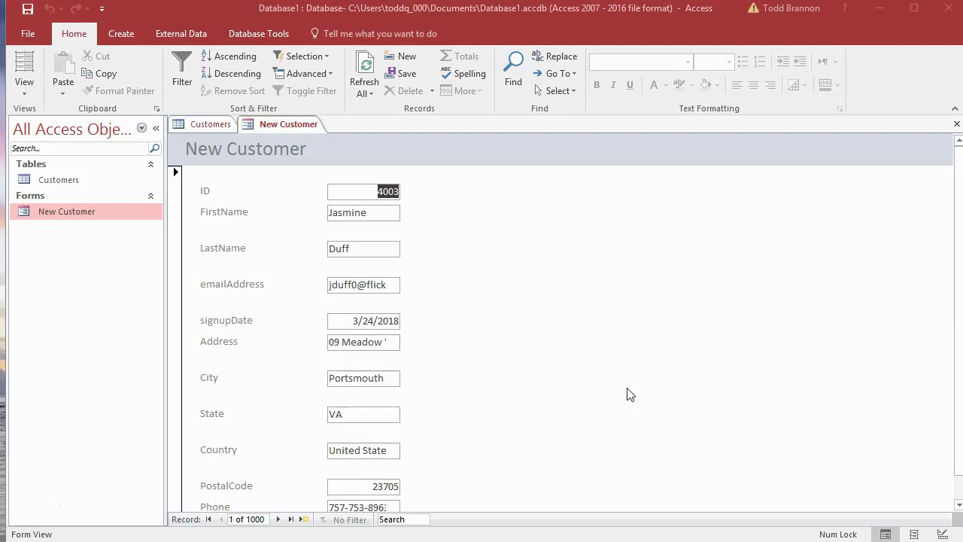
Switch the New Customer form to Design View and move only the ID text box beside its label, 0.5" from the left edge
{"action": "left_click", "coordinate": [64, 186]}
{"action": "left_click", "coordinate": [70, 210]}
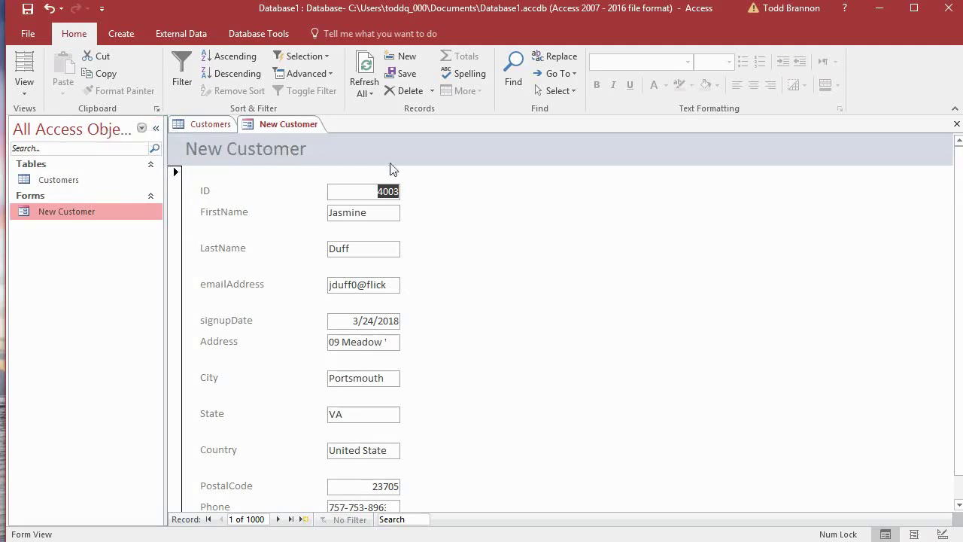
{"action": "left_click", "coordinate": [34, 97]}
{"action": "left_click", "coordinate": [66, 192]}
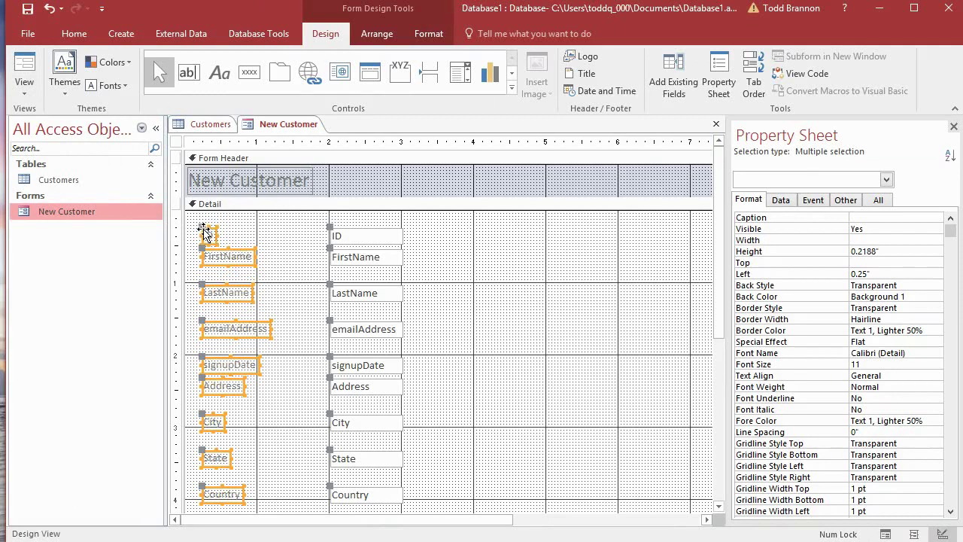
{"action": "left_click", "coordinate": [341, 237]}
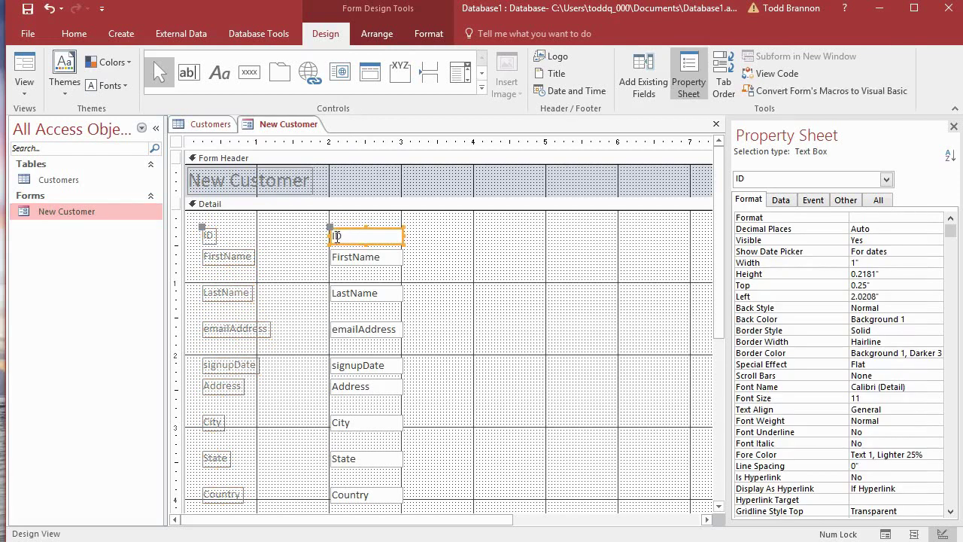
{"action": "left_click_drag", "start_coordinate": [330, 226], "coordinate": [221, 226]}
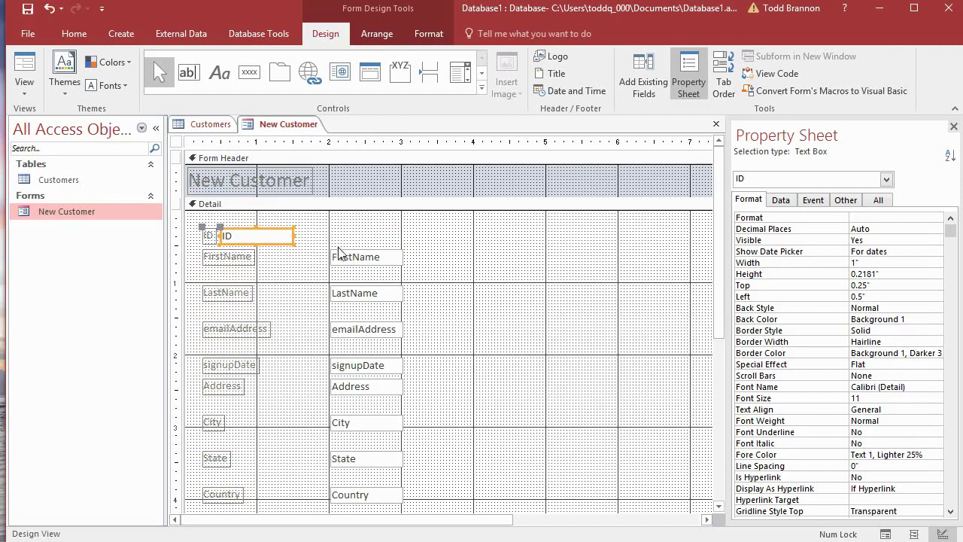
{"action": "left_click", "coordinate": [248, 256]}
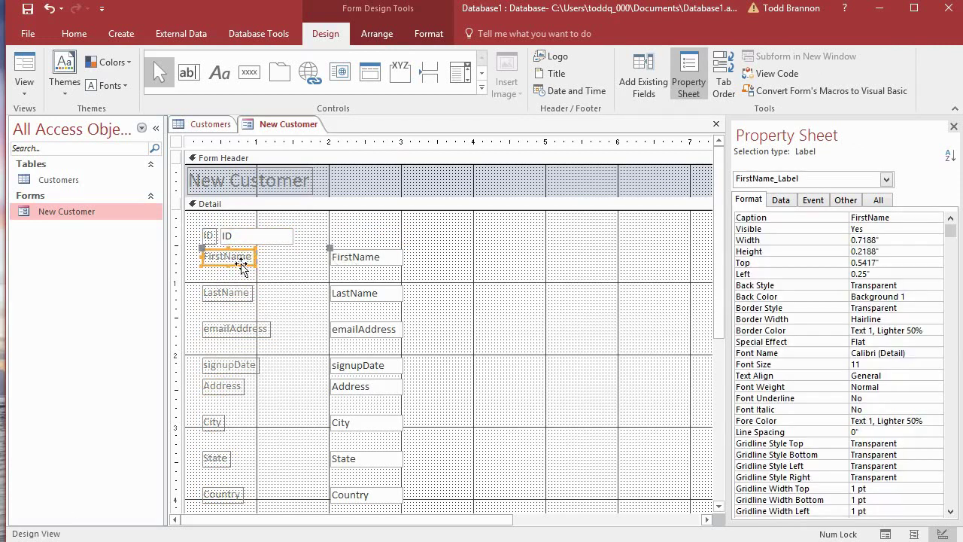
{"action": "left_click_drag", "start_coordinate": [242, 264], "coordinate": [296, 272]}
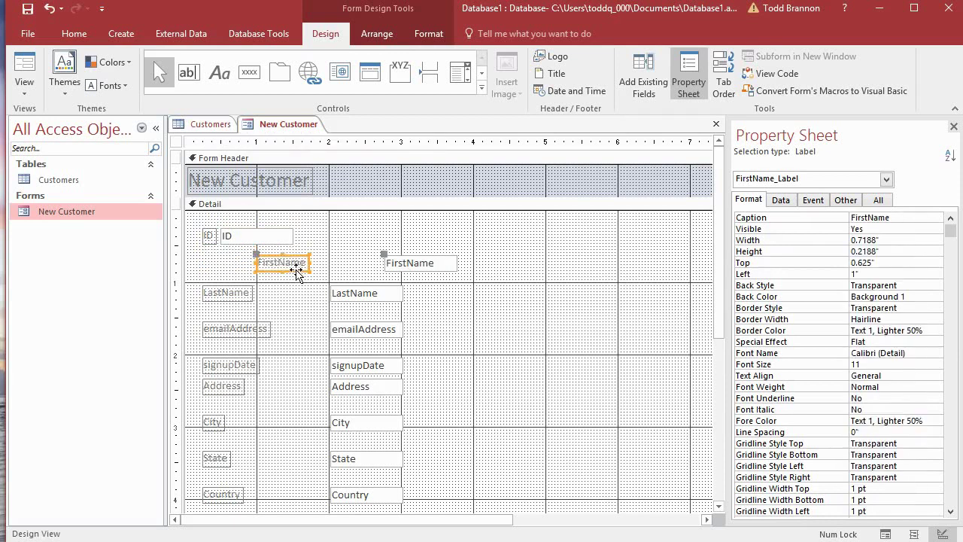
{"action": "key", "text": "ctrl+z"}
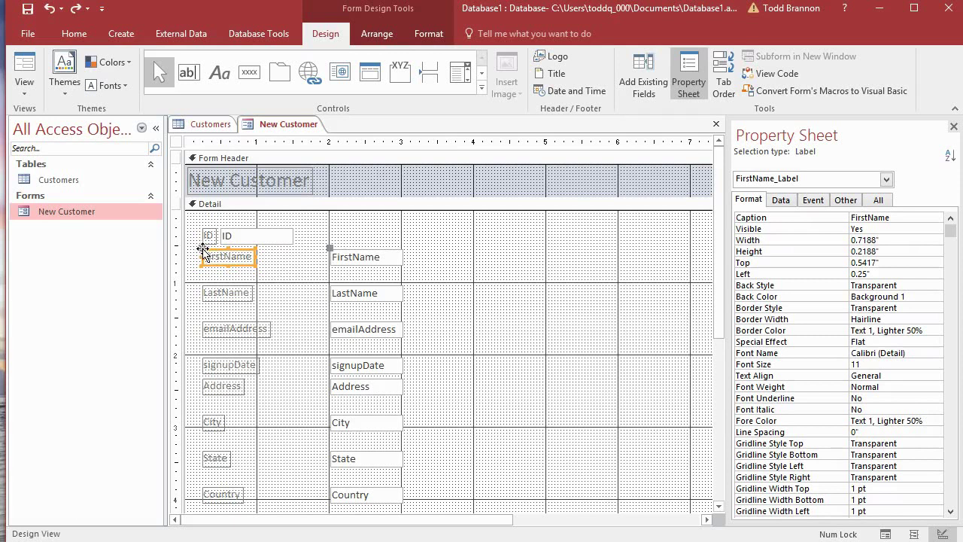
Move only the FirstName label directly above its text box and change its caption to First Name
{"action": "left_click_drag", "start_coordinate": [202, 247], "coordinate": [327, 231]}
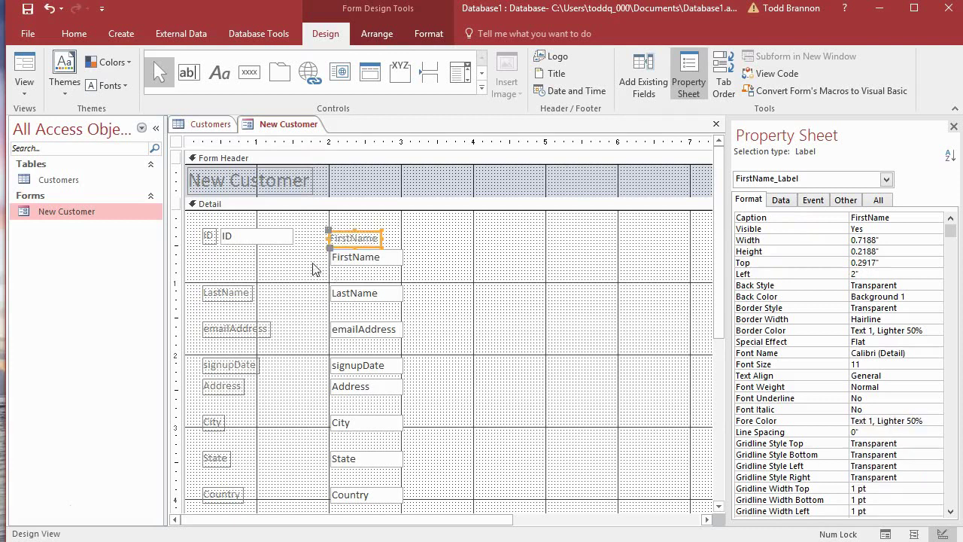
{"action": "left_click", "coordinate": [357, 239]}
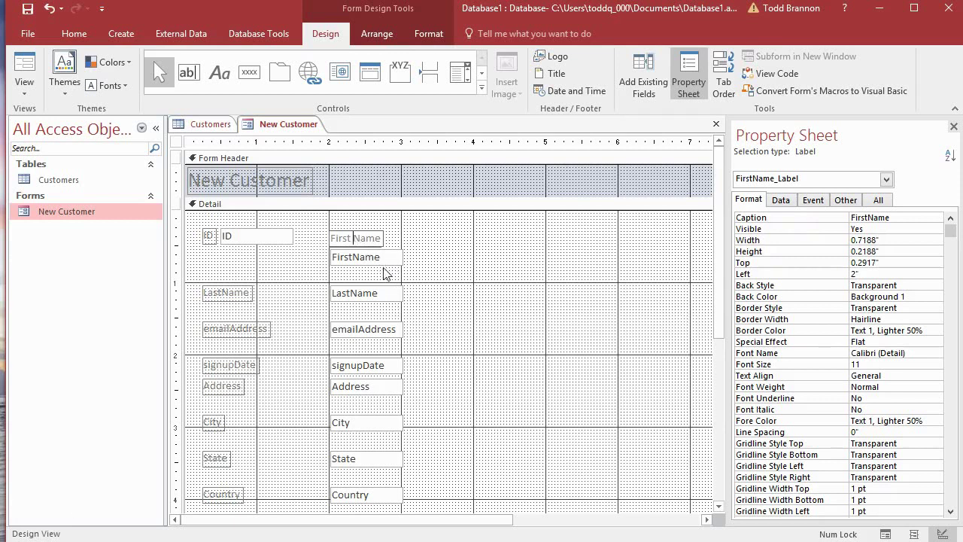
{"action": "left_click", "coordinate": [412, 253]}
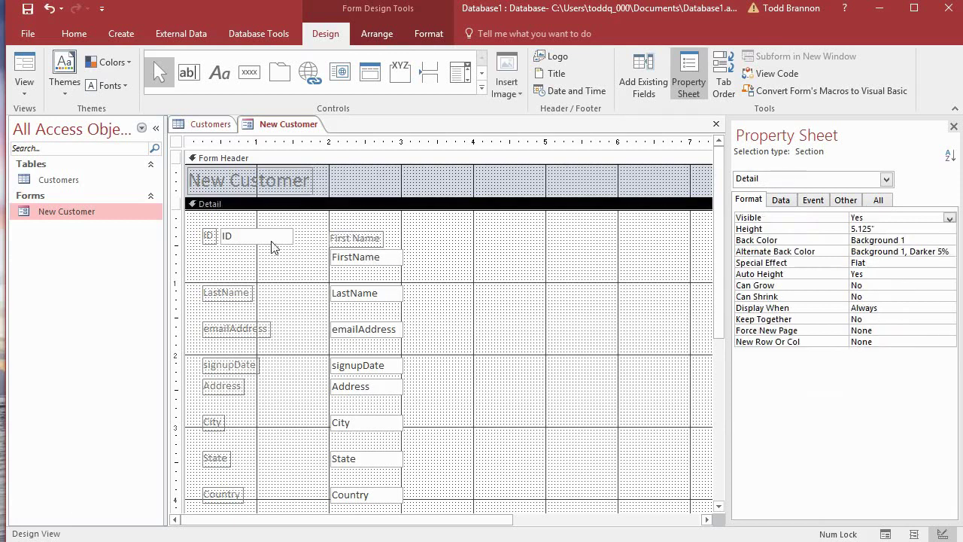
Preview the form layout in Form View, then return to Design View
{"action": "left_click", "coordinate": [25, 70]}
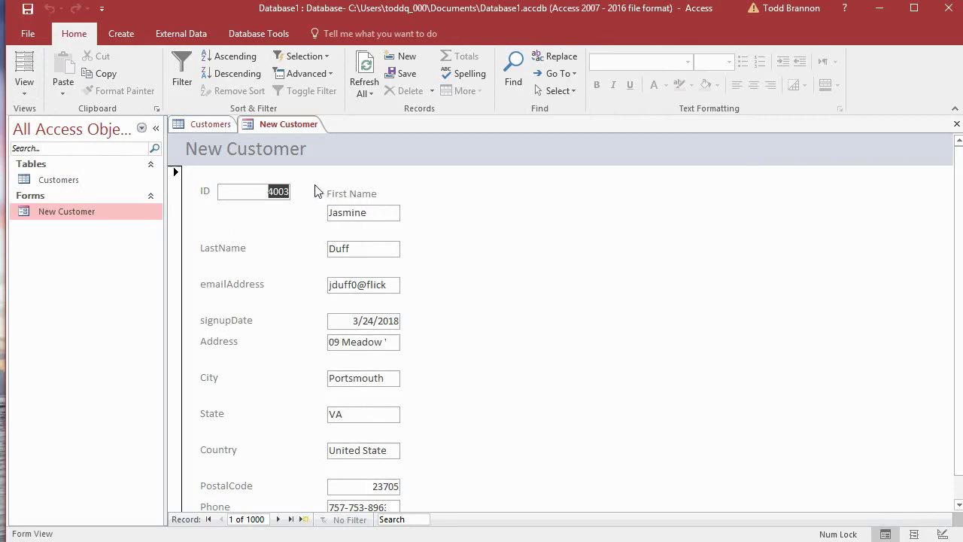
{"action": "left_click", "coordinate": [25, 86]}
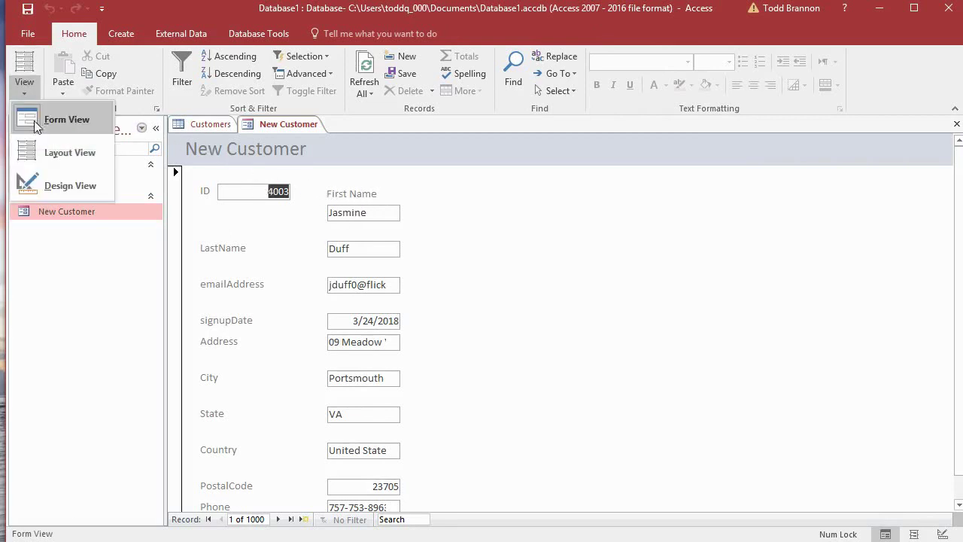
{"action": "left_click", "coordinate": [55, 186]}
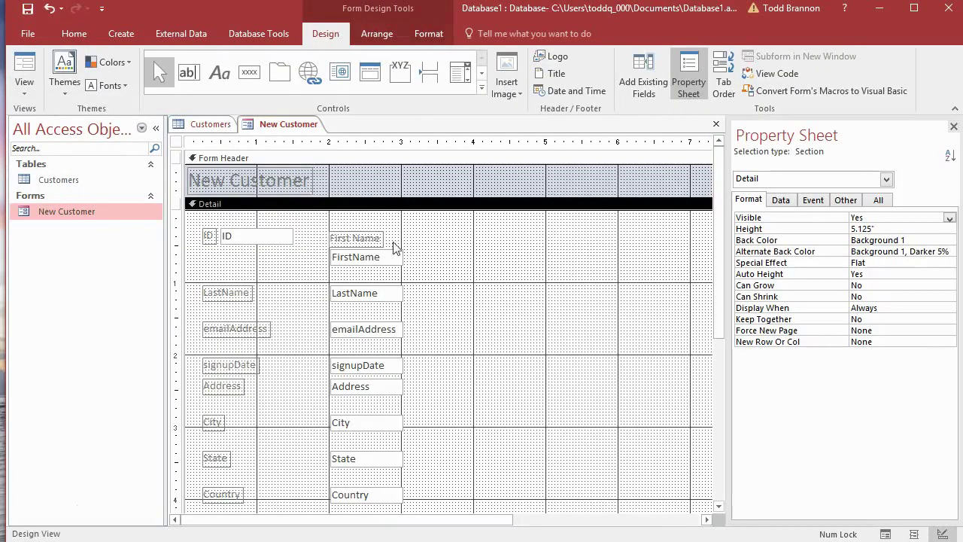
Move only the LastName label directly above its own text box
{"action": "left_click", "coordinate": [332, 239]}
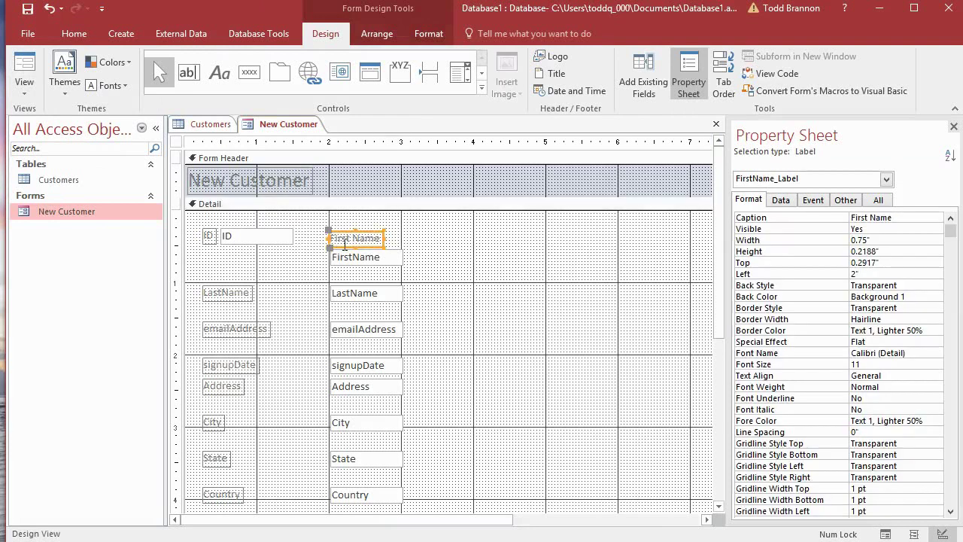
{"action": "left_click", "coordinate": [233, 294]}
{"action": "left_click_drag", "start_coordinate": [211, 293], "coordinate": [328, 265]}
Move the First Name label and text box below the ID row, and place the LastName pair beside them at 0.5833" from the top
{"action": "left_click", "coordinate": [332, 228]}
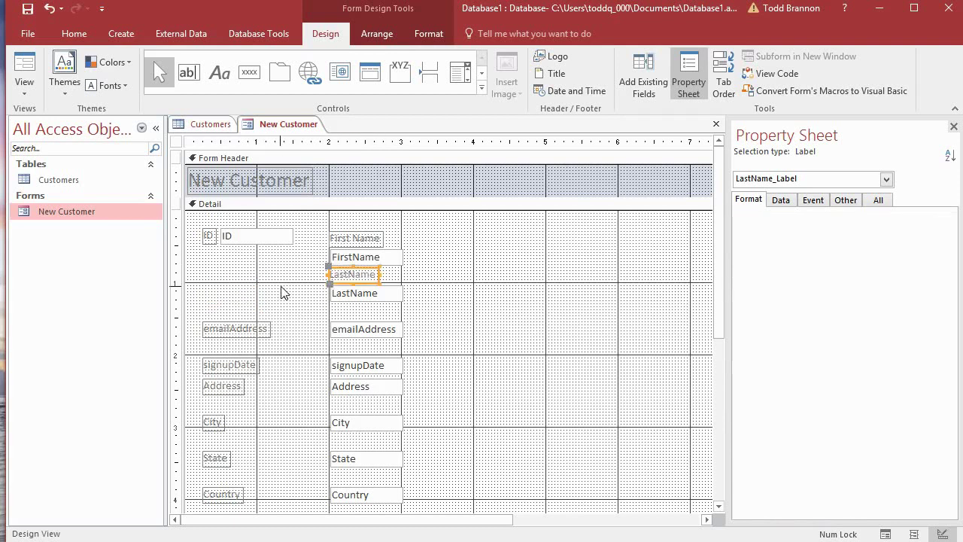
{"action": "left_click", "coordinate": [331, 234]}
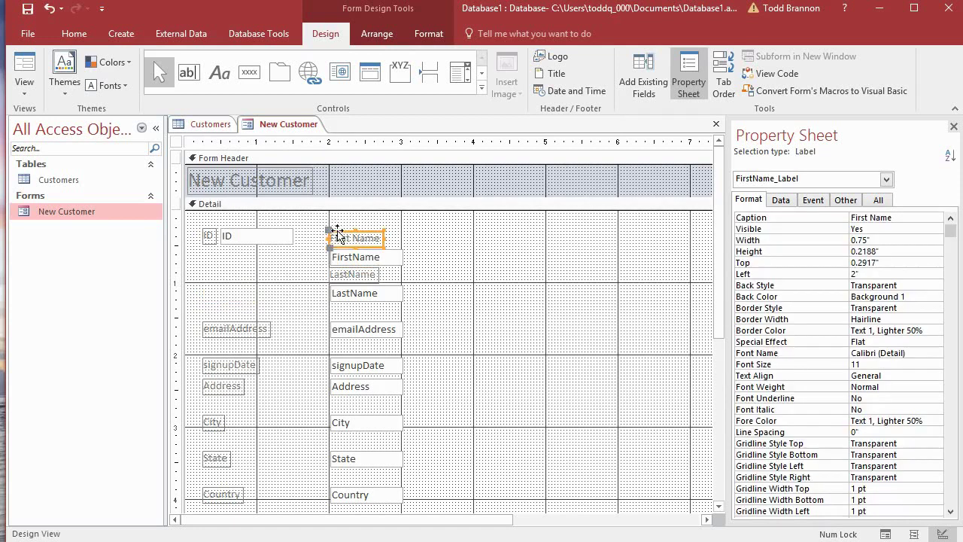
{"action": "left_click_drag", "start_coordinate": [332, 234], "coordinate": [206, 255]}
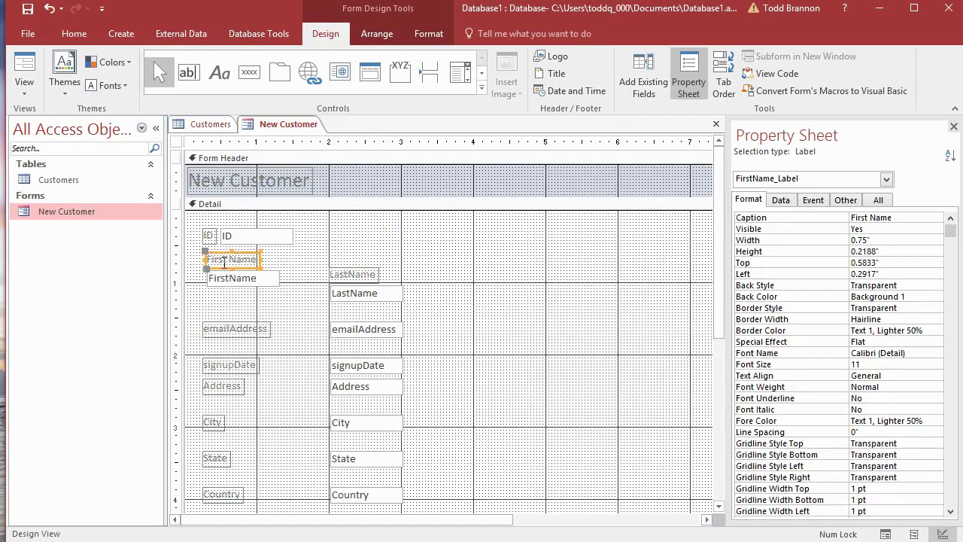
{"action": "left_click", "coordinate": [341, 274]}
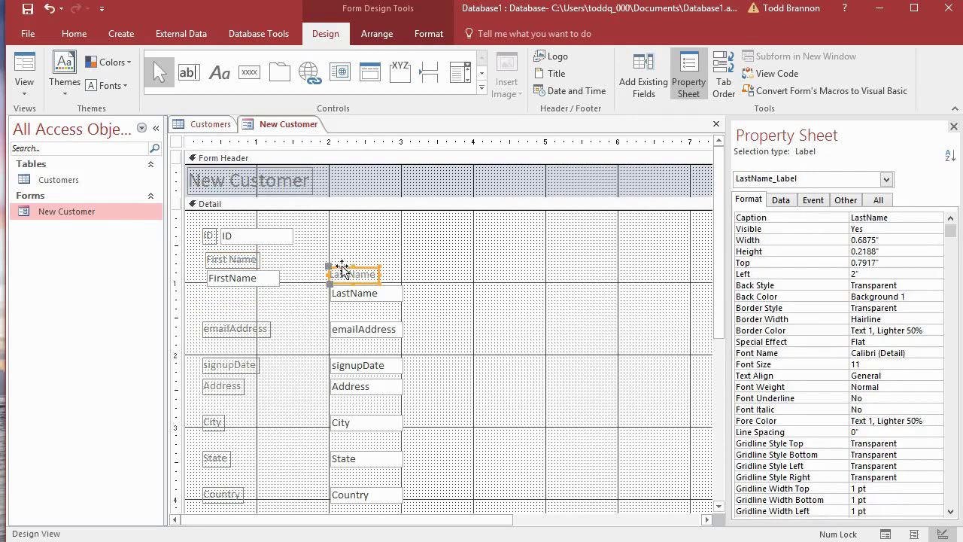
{"action": "left_click_drag", "start_coordinate": [342, 269], "coordinate": [311, 255]}
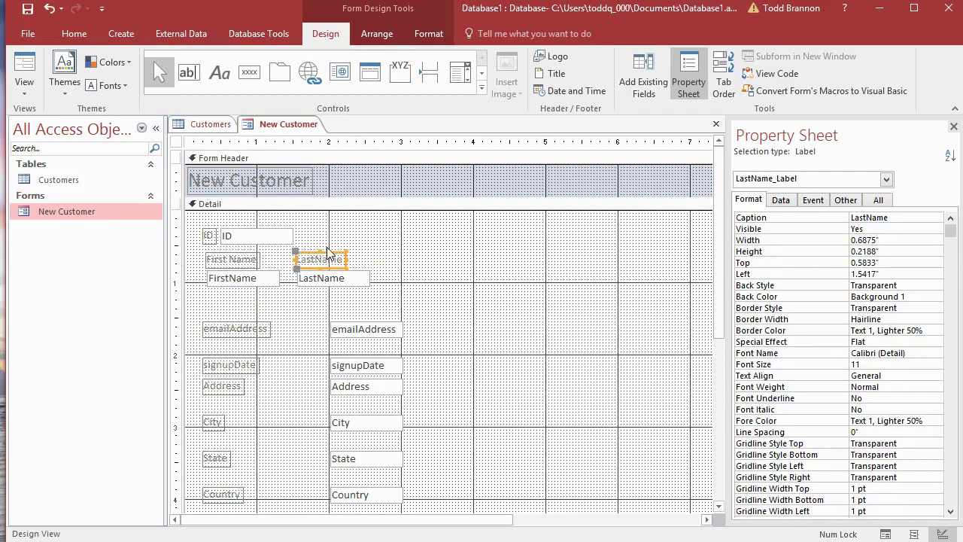
Widen the FirstName text box to about 1.15" and the LastName text box to about 1.65"
{"action": "left_click", "coordinate": [276, 279], "text": "shift"}
{"action": "left_click_drag", "start_coordinate": [279, 278], "coordinate": [286, 277]}
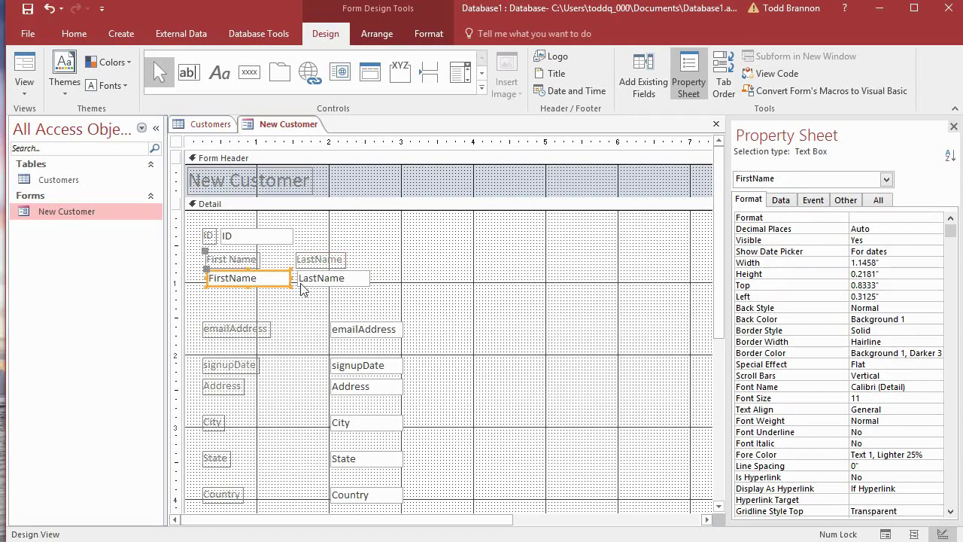
{"action": "left_click", "coordinate": [355, 284]}
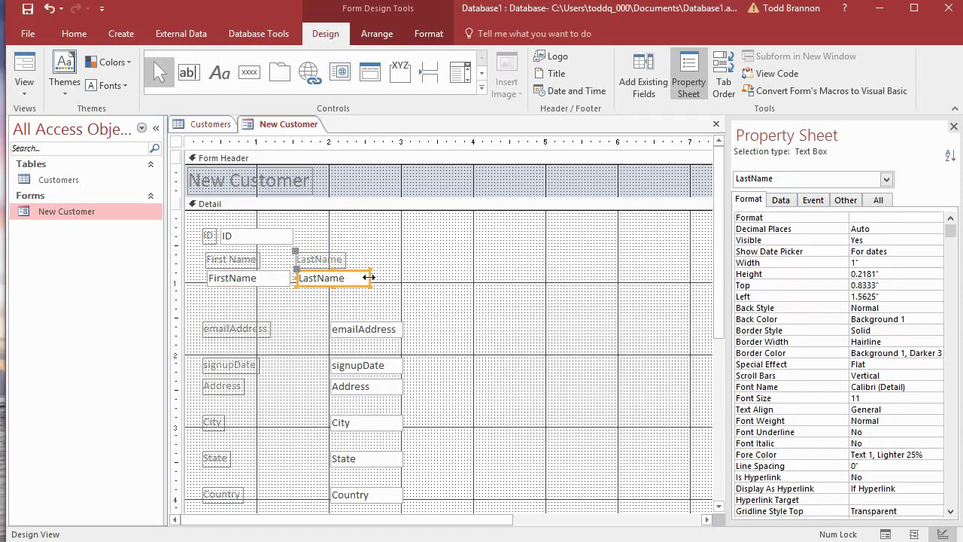
{"action": "left_click", "coordinate": [249, 278]}
{"action": "left_click", "coordinate": [351, 278]}
{"action": "left_click_drag", "start_coordinate": [369, 278], "coordinate": [415, 281]}
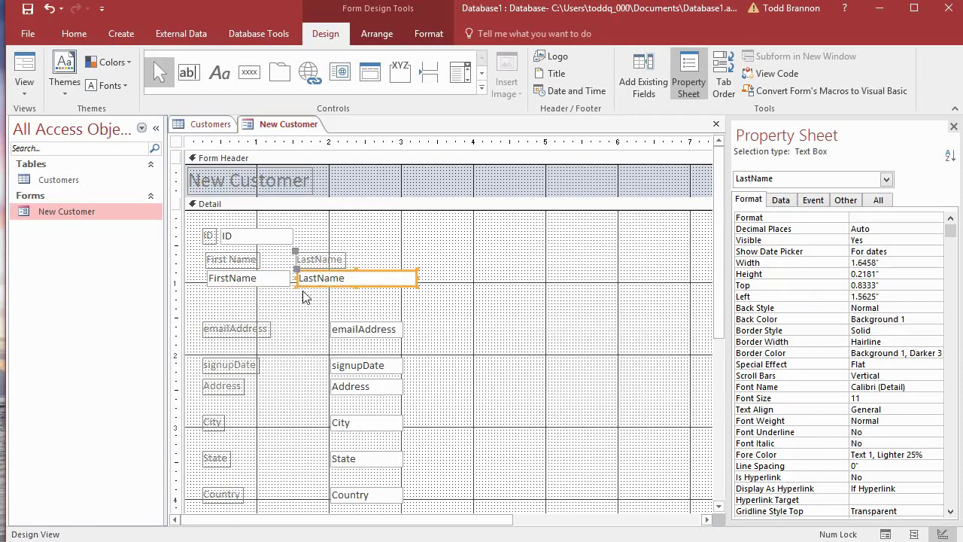
Shrink the ID text box to 0.5" wide and nudge it with its label into line with the First Name label below
{"action": "left_click", "coordinate": [250, 238]}
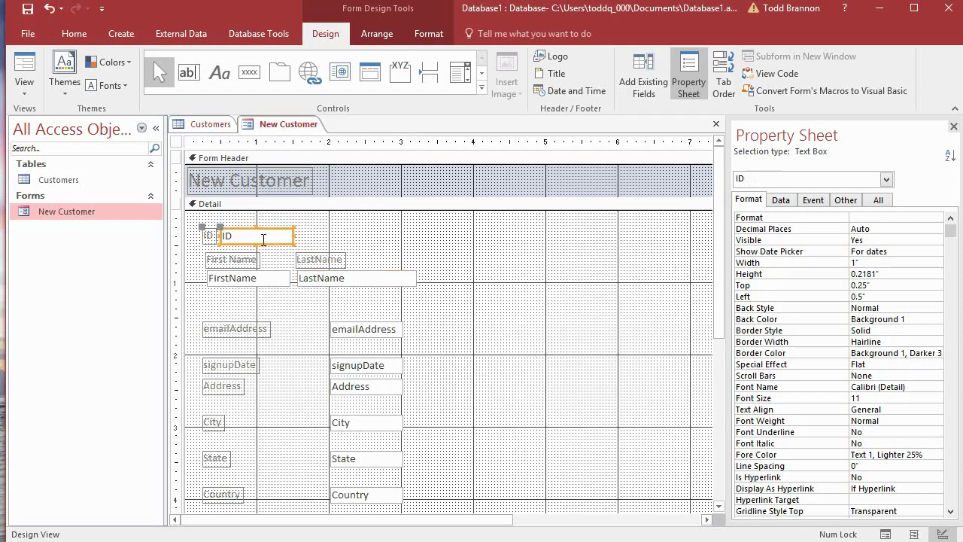
{"action": "left_click_drag", "start_coordinate": [293, 236], "coordinate": [258, 235]}
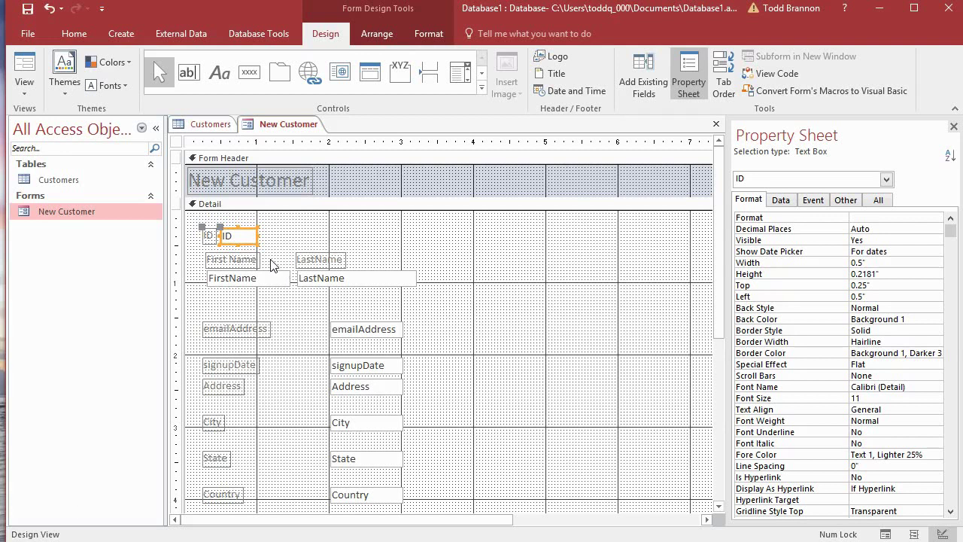
{"action": "key", "text": "Right"}
{"action": "key", "text": "Right"}
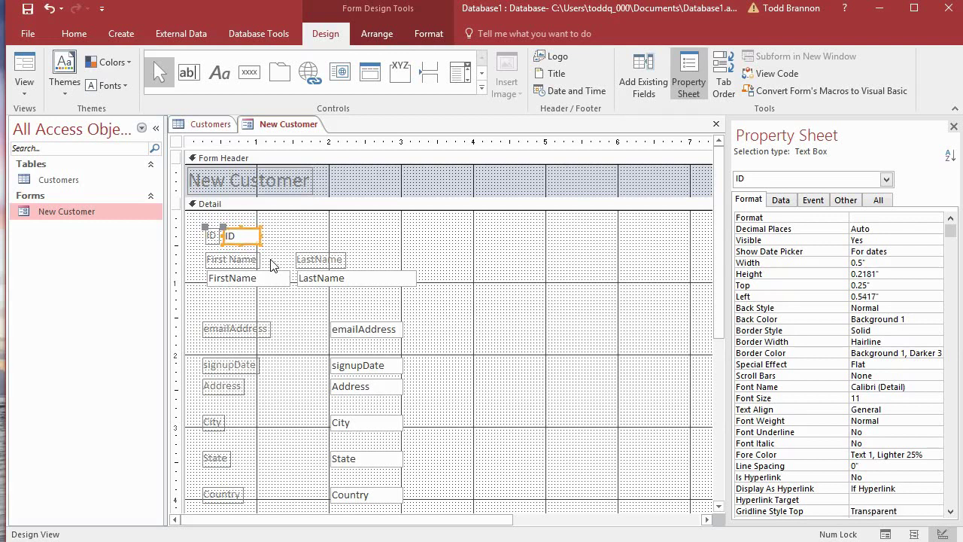
{"action": "key", "text": "Left"}
Move only the signupDate label so it sits immediately beside its text box
{"action": "left_click", "coordinate": [349, 365]}
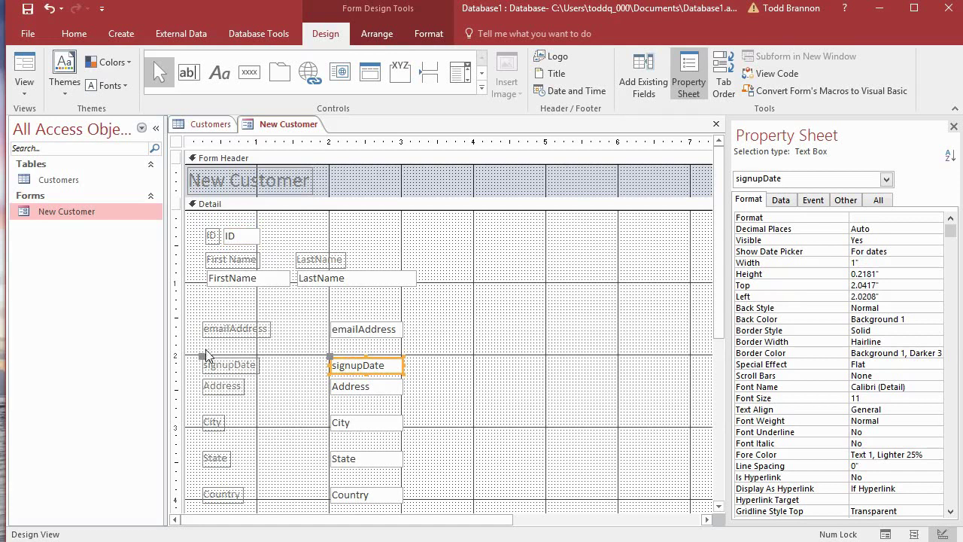
{"action": "left_click_drag", "start_coordinate": [201, 356], "coordinate": [266, 356]}
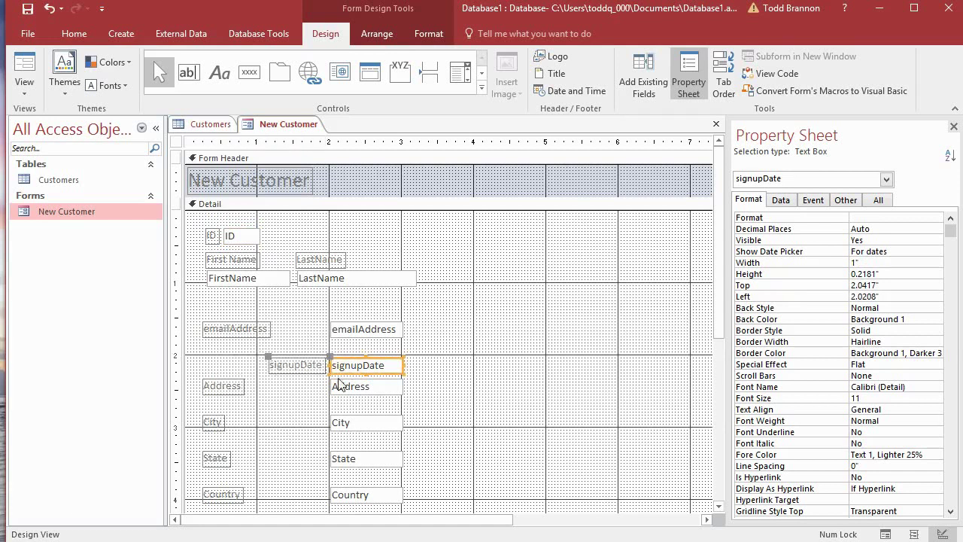
{"action": "left_click", "coordinate": [256, 367]}
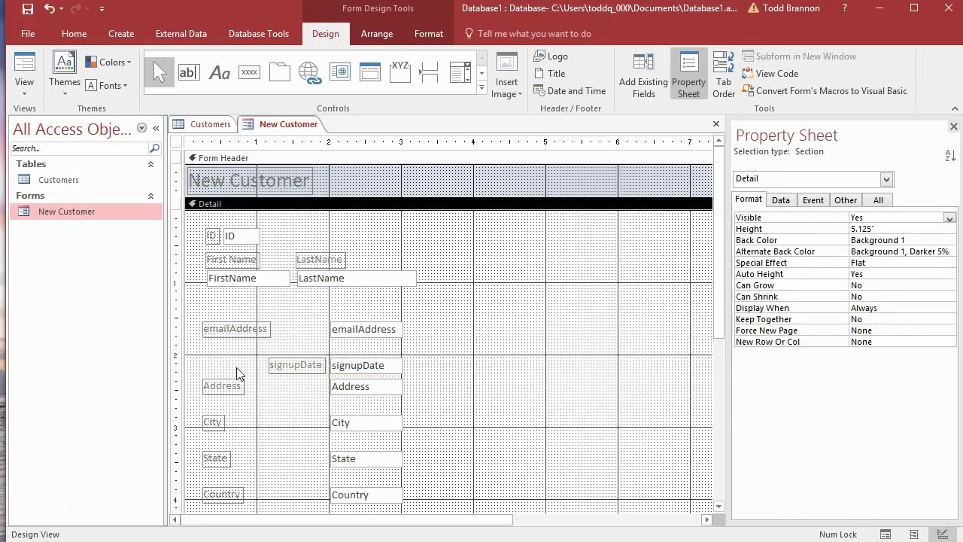
Select the signupDate label and text box together and move them onto the ID row, 0.25" from the top of the Detail section
{"action": "left_click", "coordinate": [174, 366]}
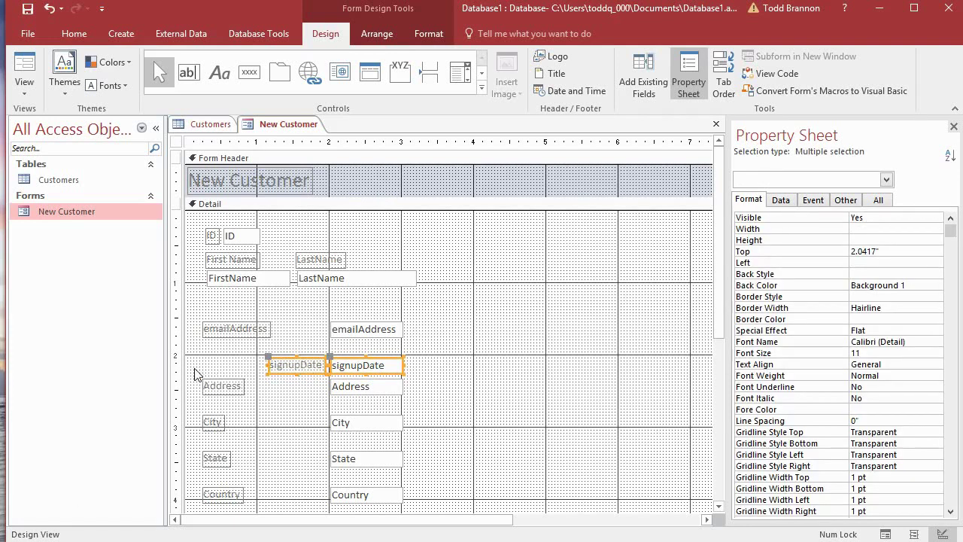
{"action": "left_click", "coordinate": [242, 371]}
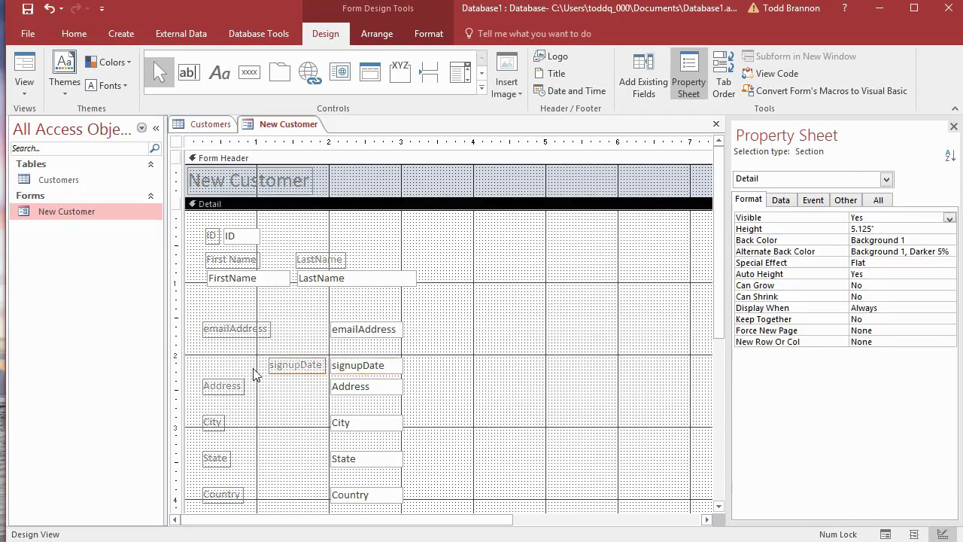
{"action": "key", "text": "ctrl+r"}
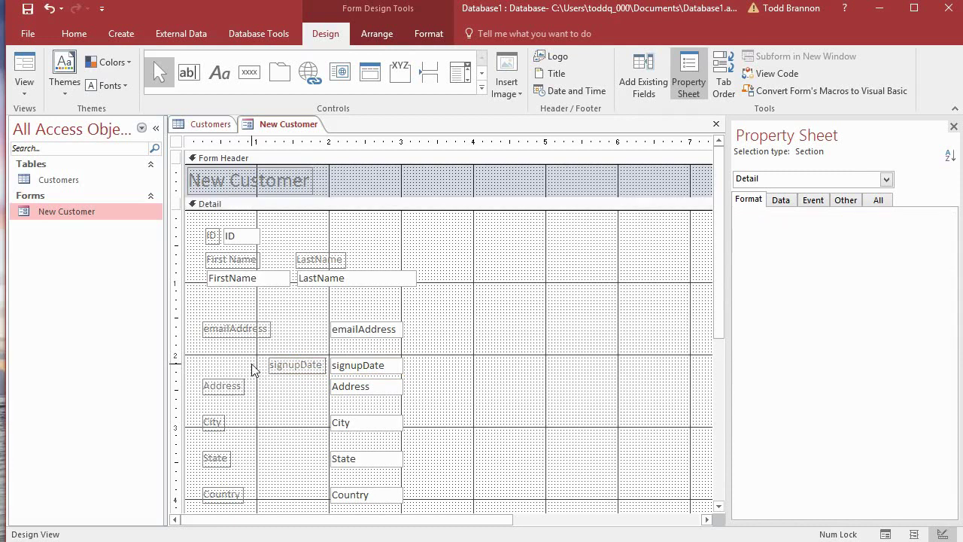
{"action": "left_click_drag", "start_coordinate": [252, 365], "coordinate": [396, 373]}
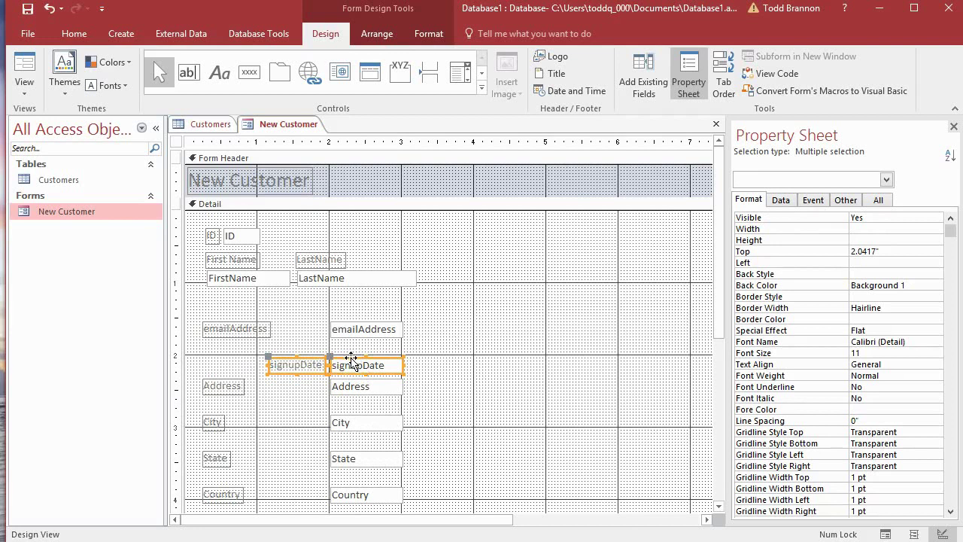
{"action": "left_click_drag", "start_coordinate": [350, 359], "coordinate": [362, 229]}
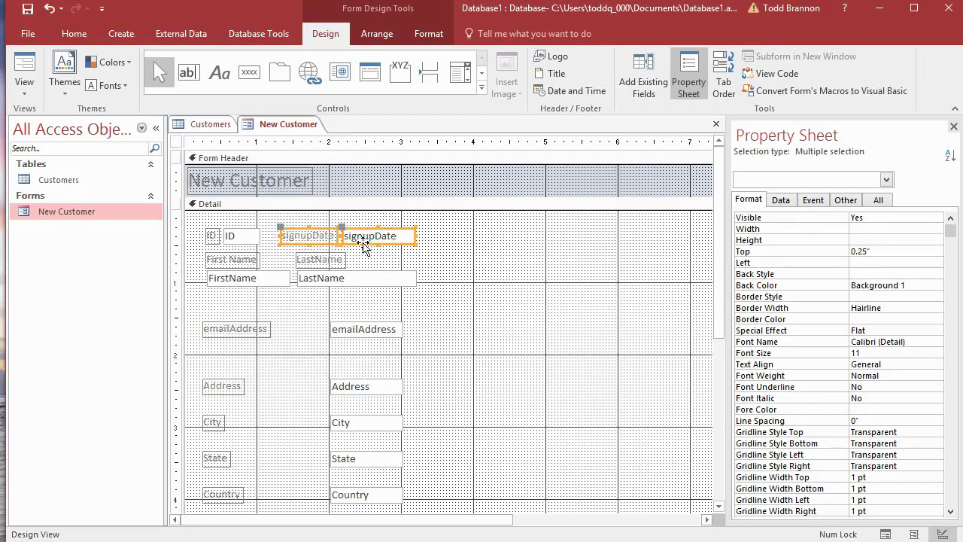
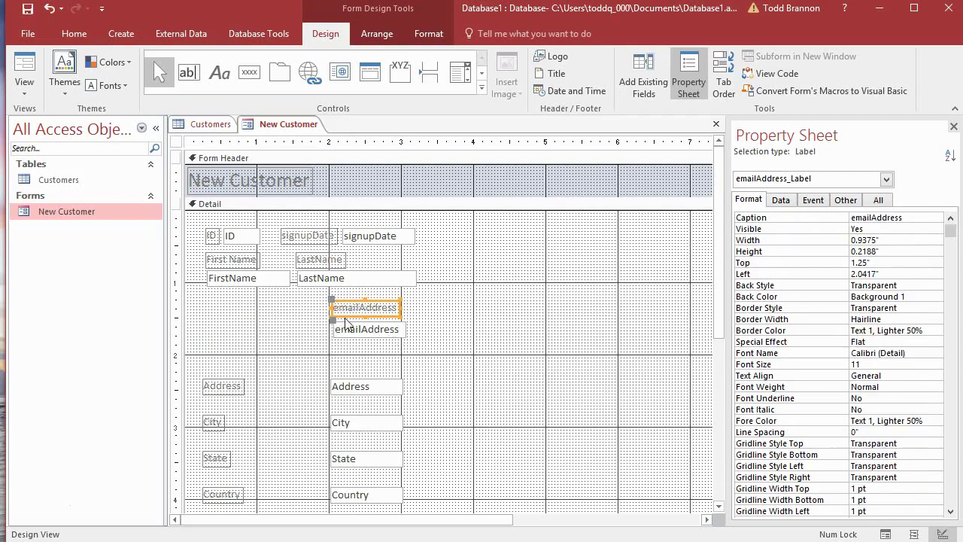
Nudge the emailAddress text box into line with the Address text box below, keeping its label directly above it
{"action": "key", "text": "Left"}
{"action": "left_click_drag", "start_coordinate": [332, 298], "coordinate": [333, 302]}
{"action": "left_click", "coordinate": [326, 351]}
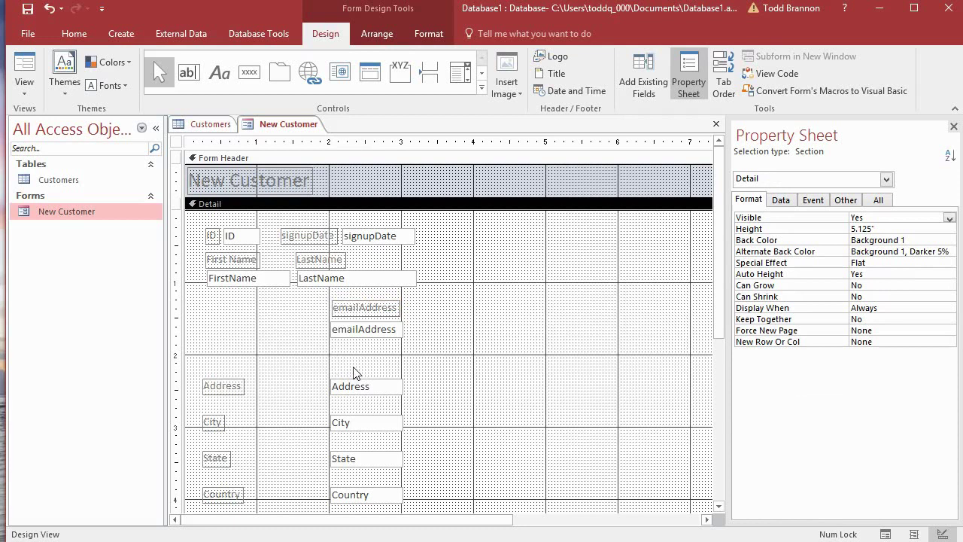
Nudge the emailAddress text box together with its label so the text box's left edge sits at 2"
{"action": "left_click", "coordinate": [342, 311]}
{"action": "left_click", "coordinate": [364, 333]}
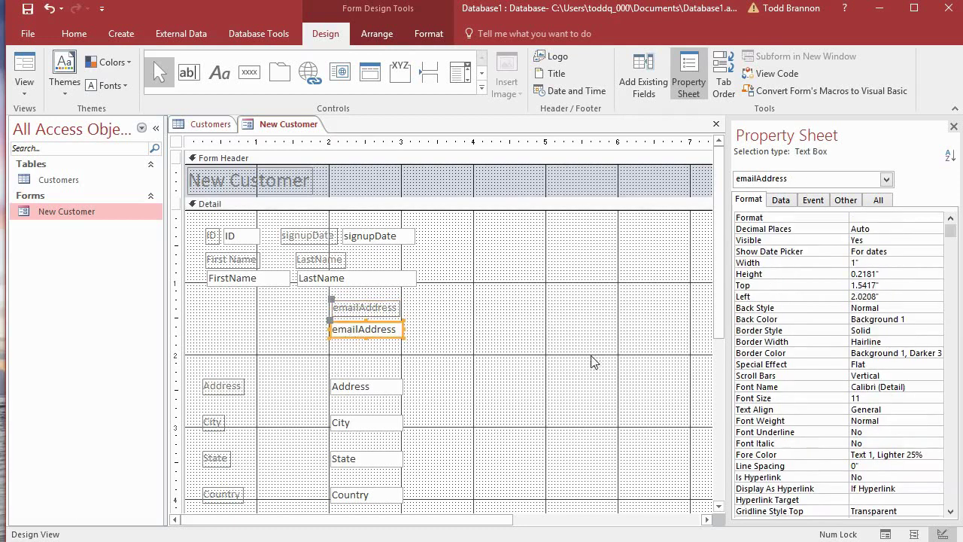
{"action": "left_click", "coordinate": [333, 365]}
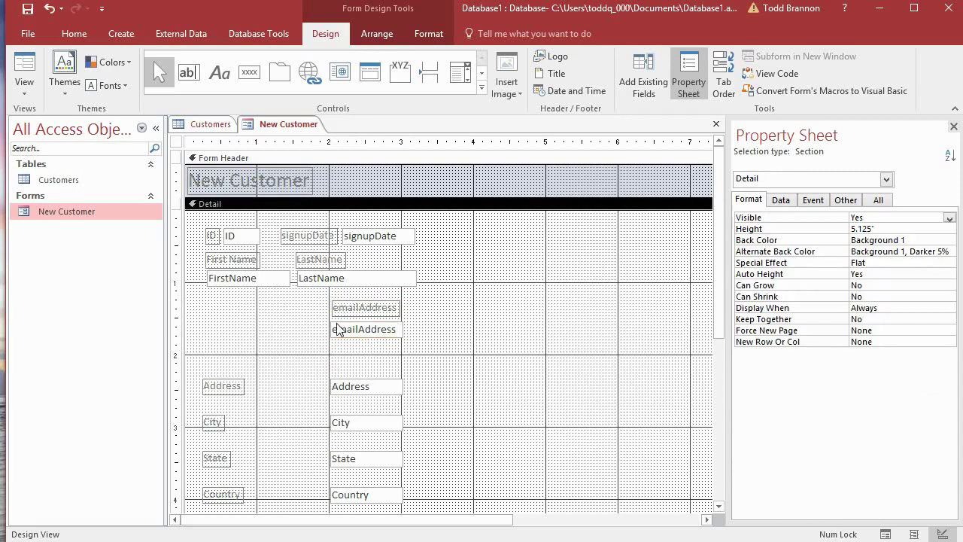
{"action": "left_click", "coordinate": [338, 329]}
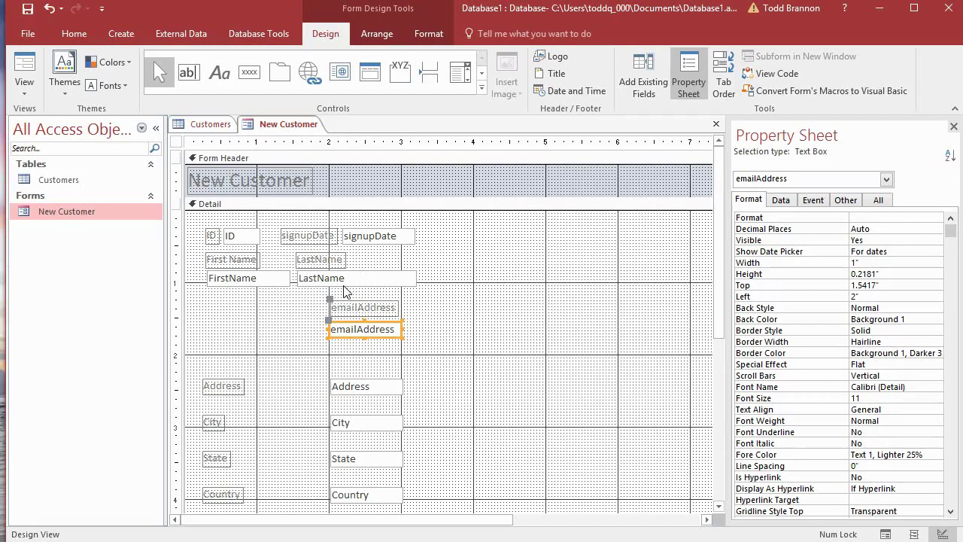
{"action": "left_click", "coordinate": [325, 341]}
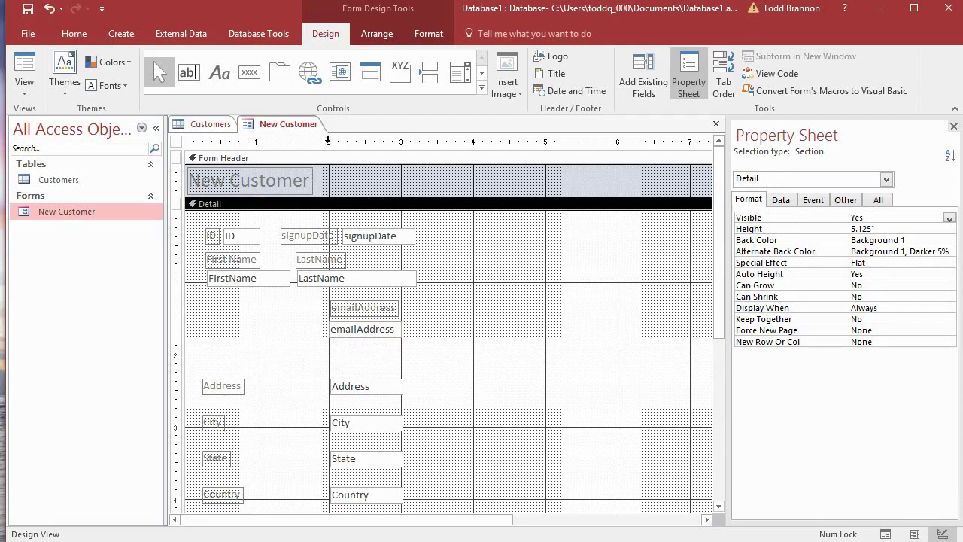
Move only the emailAddress label slightly so its left edge lines up at 2" with the text box below
{"action": "left_click", "coordinate": [340, 312]}
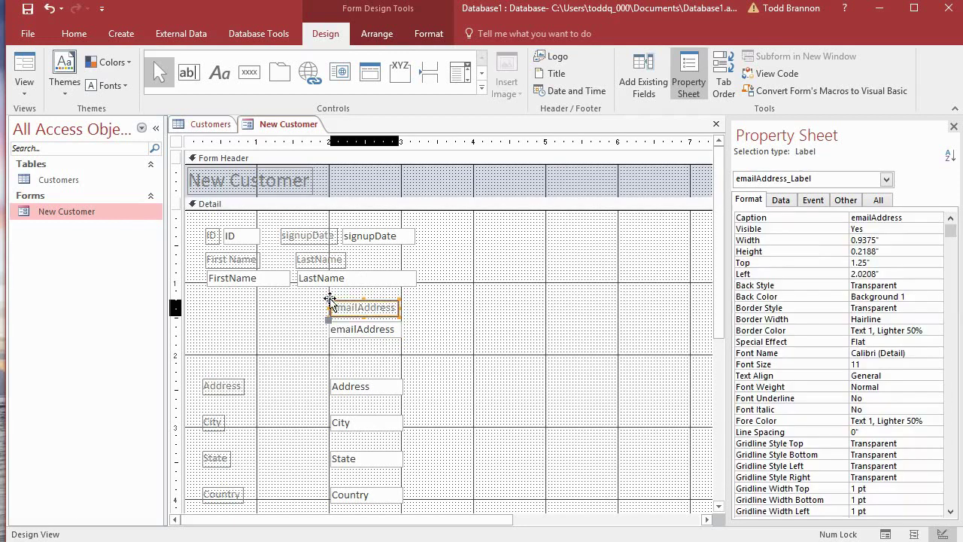
{"action": "left_click_drag", "start_coordinate": [328, 299], "coordinate": [332, 303]}
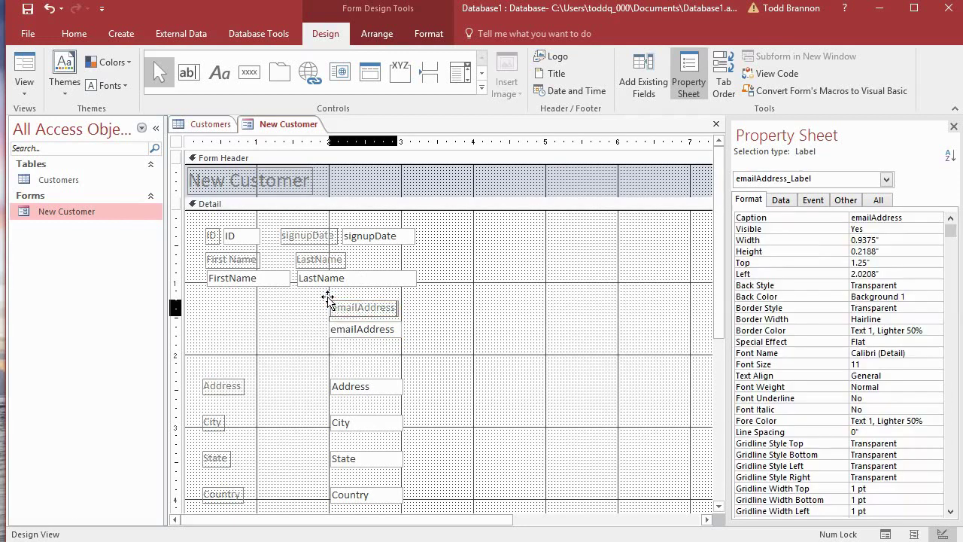
{"action": "left_click", "coordinate": [321, 339]}
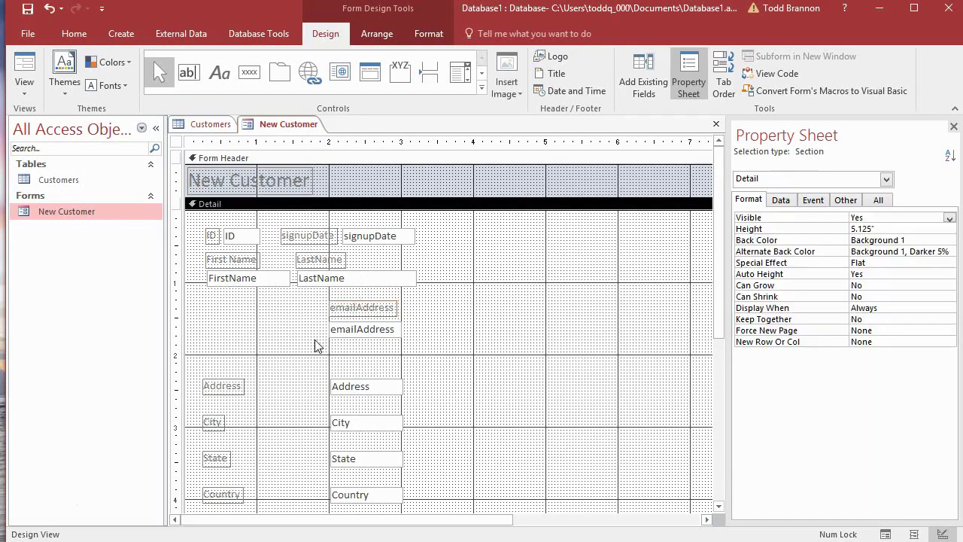
Check the Left and Top position properties of the emailAddress text box, and select its label for comparison
{"action": "left_click", "coordinate": [363, 313]}
{"action": "left_click", "coordinate": [372, 334]}
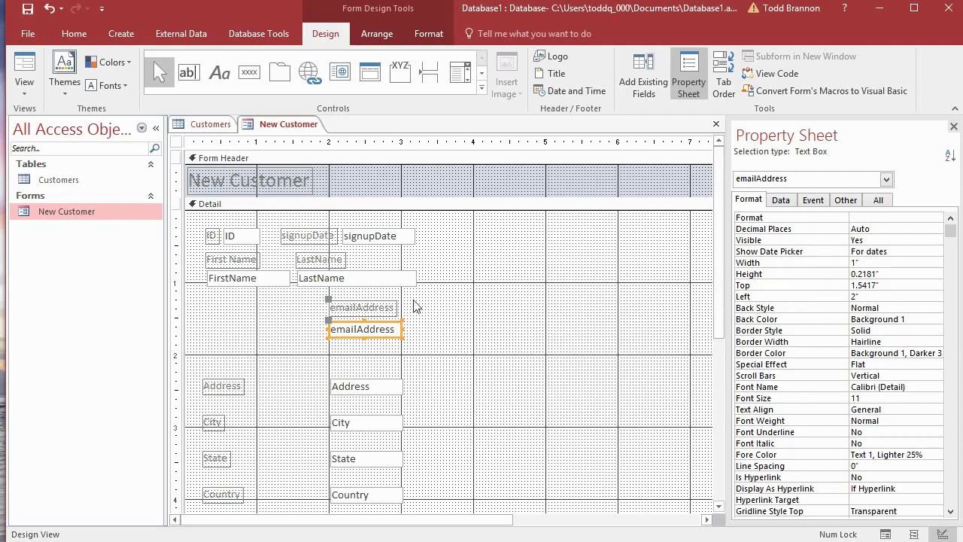
{"action": "left_click", "coordinate": [759, 297]}
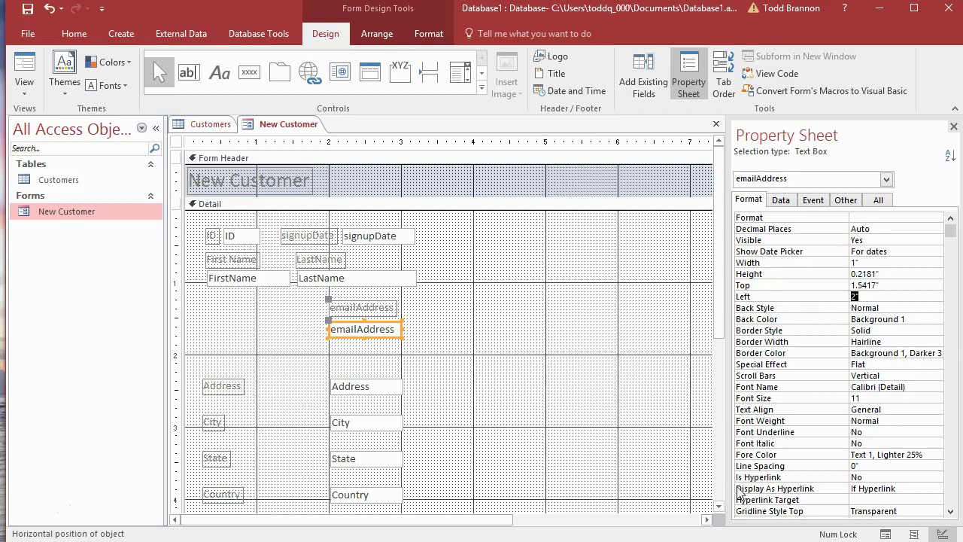
{"action": "left_click", "coordinate": [816, 285]}
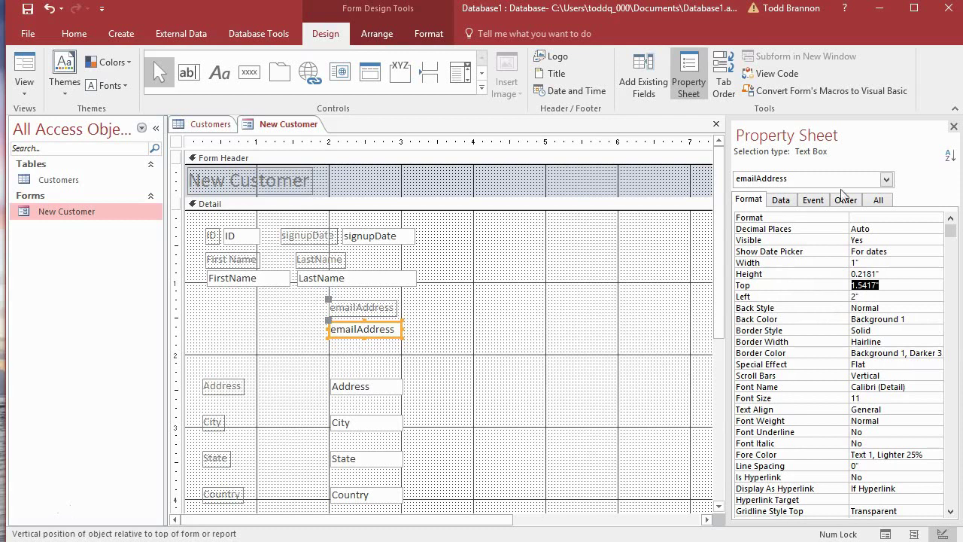
{"action": "left_click", "coordinate": [340, 308]}
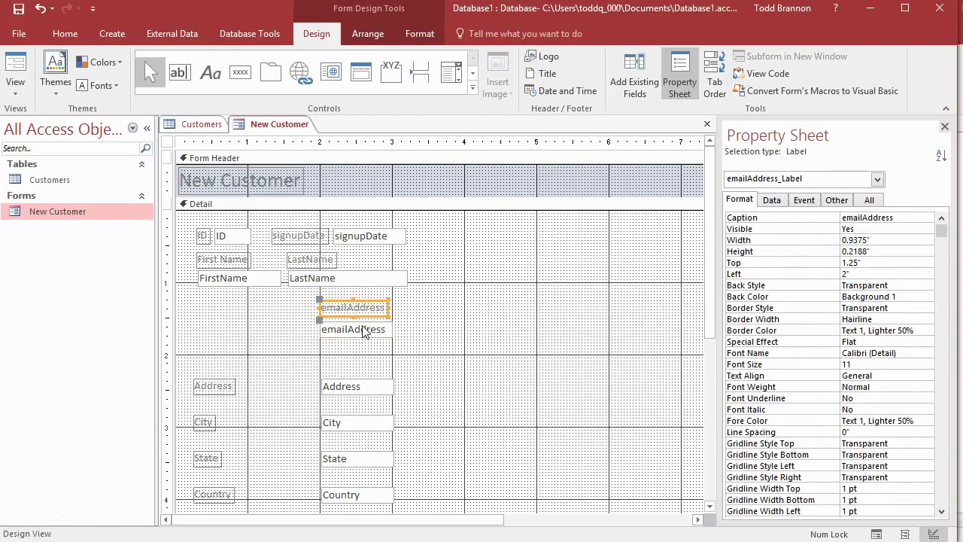
Move the signupDate label and the ID label on their own so each sits directly above its text box
{"action": "left_click", "coordinate": [298, 237]}
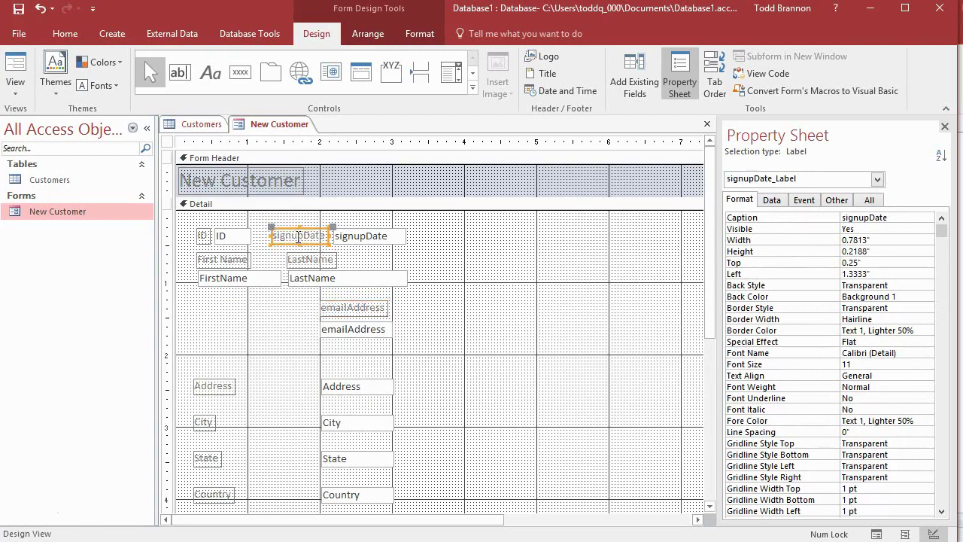
{"action": "left_click_drag", "start_coordinate": [270, 227], "coordinate": [330, 208]}
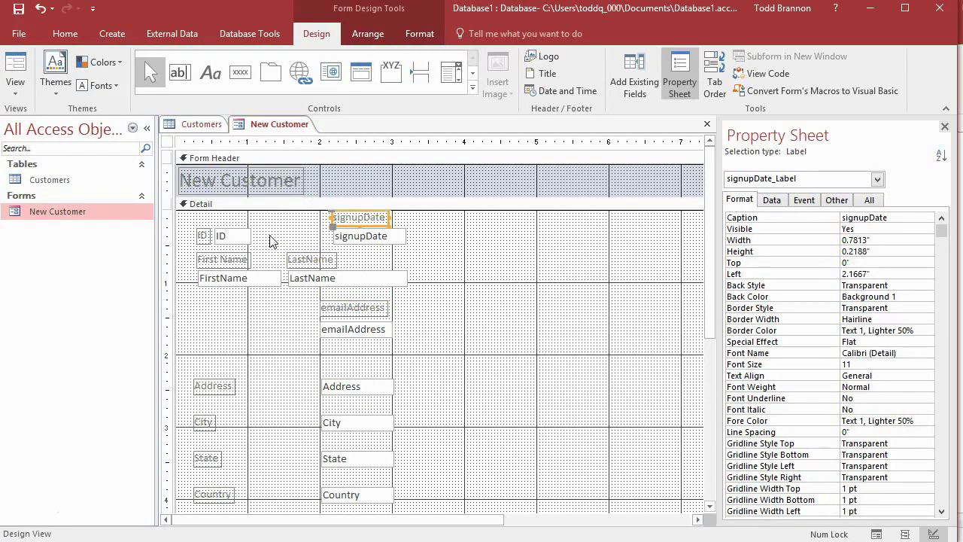
{"action": "left_click", "coordinate": [204, 236]}
{"action": "left_click_drag", "start_coordinate": [195, 225], "coordinate": [215, 208]}
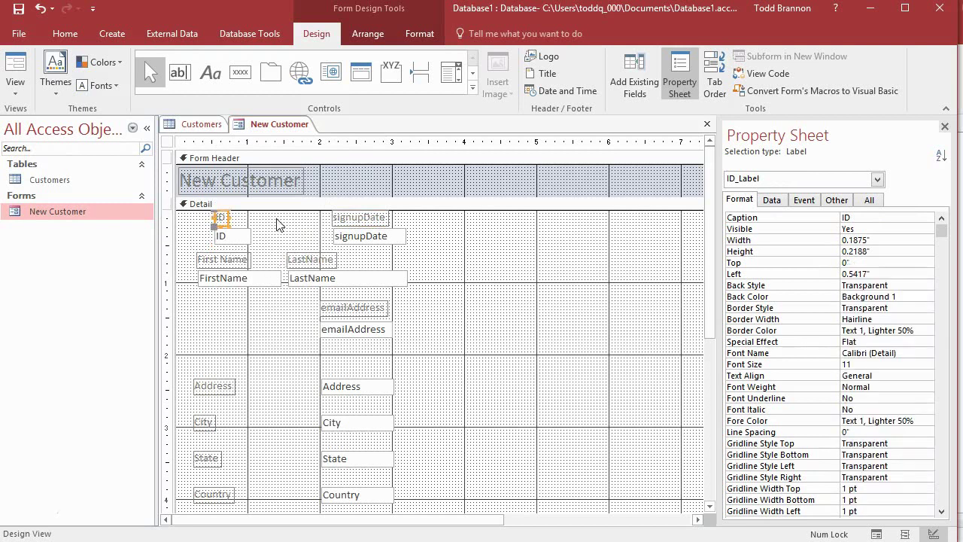
Select all controls from the ID row through emailAddress and move them down until the ID label is about 0.42" from the Detail section's top
{"action": "left_click_drag", "start_coordinate": [165, 220], "coordinate": [169, 333]}
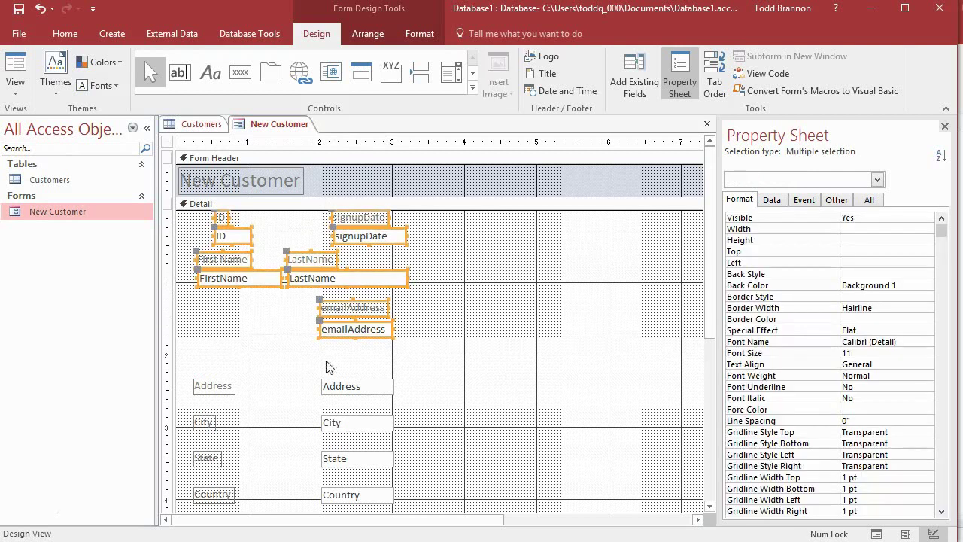
{"action": "left_click_drag", "start_coordinate": [344, 311], "coordinate": [343, 325]}
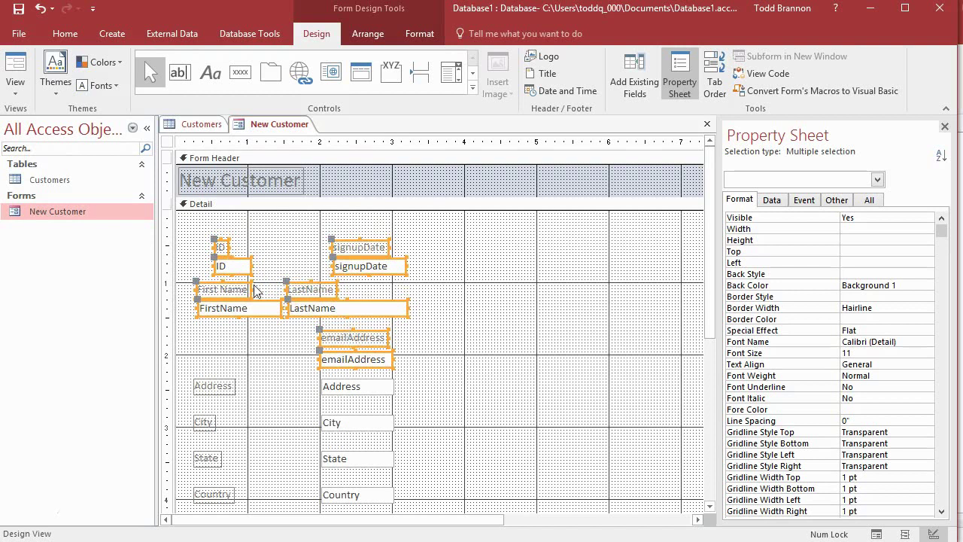
{"action": "left_click", "coordinate": [193, 232]}
Align the First Name label, ID label and ID text box with the FirstName text box by setting their Left property to 0.3125"
{"action": "left_click_drag", "start_coordinate": [198, 245], "coordinate": [224, 263]}
{"action": "left_click", "coordinate": [220, 290]}
{"action": "left_click", "coordinate": [213, 310]}
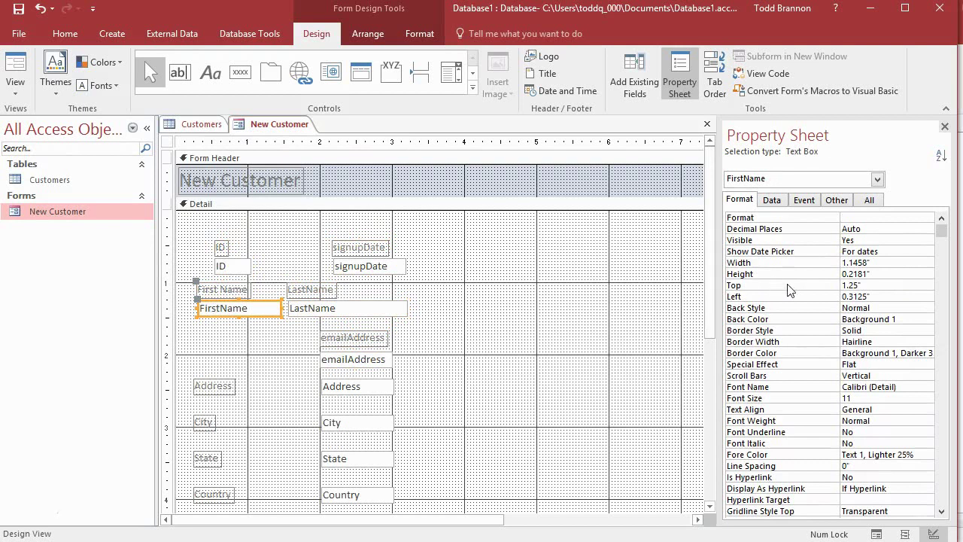
{"action": "left_click", "coordinate": [876, 297]}
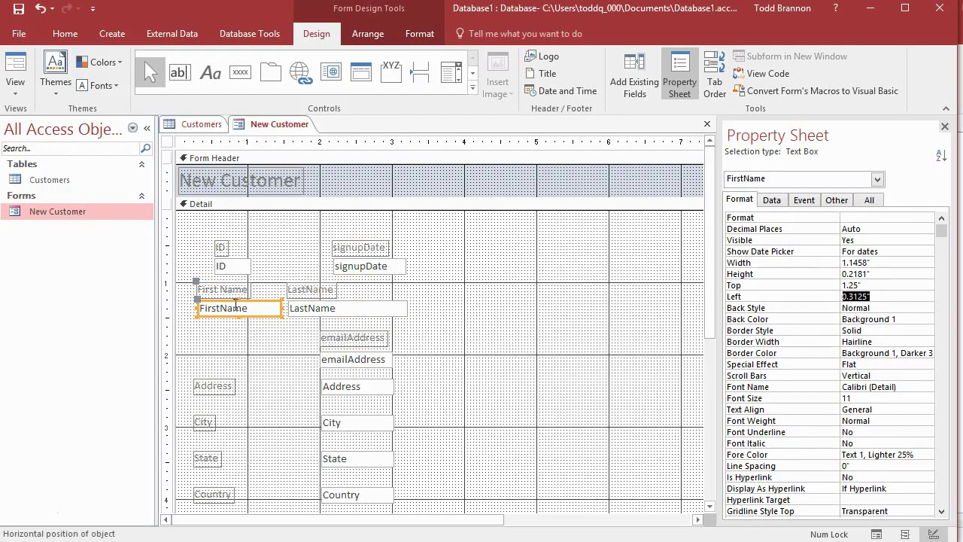
{"action": "left_click", "coordinate": [221, 329]}
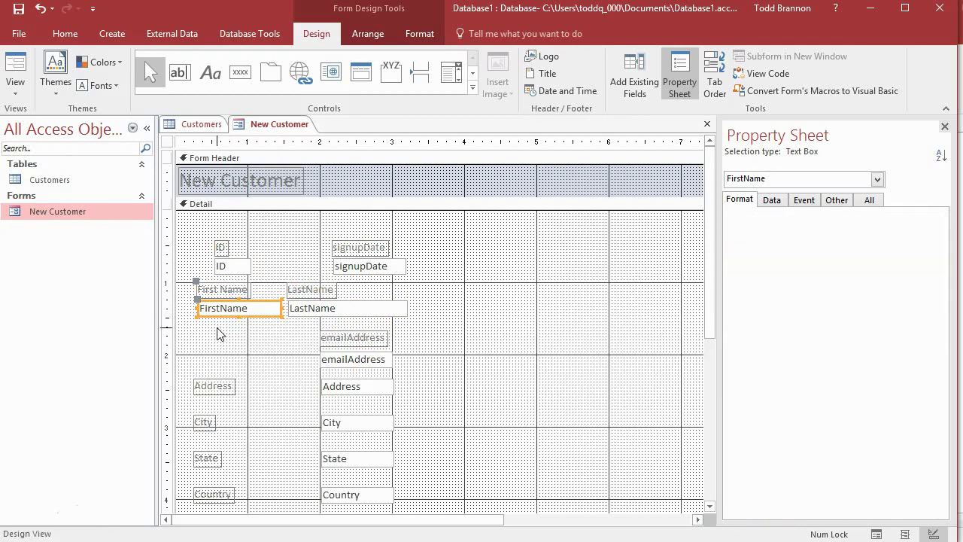
{"action": "left_click", "coordinate": [213, 290]}
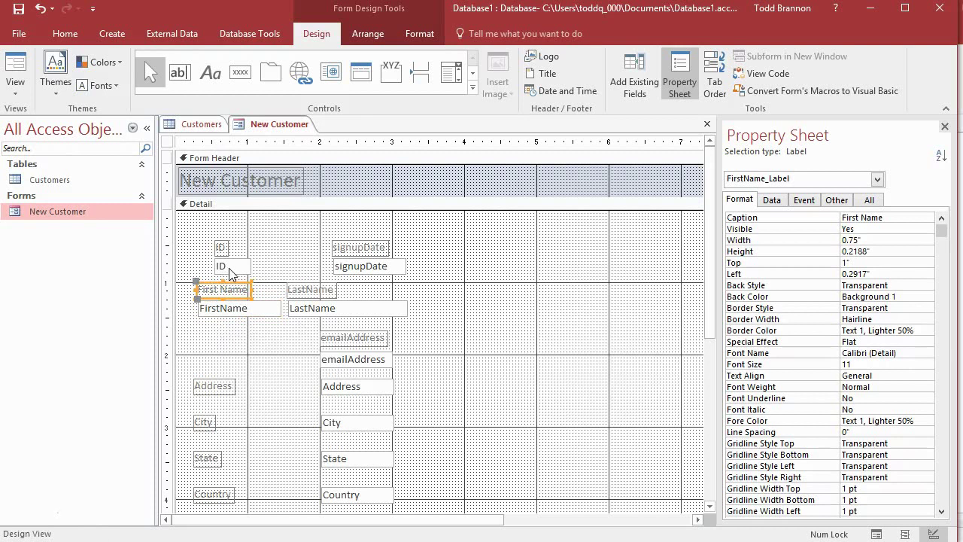
{"action": "left_click", "coordinate": [231, 268], "text": "shift"}
{"action": "left_click", "coordinate": [219, 246], "text": "shift"}
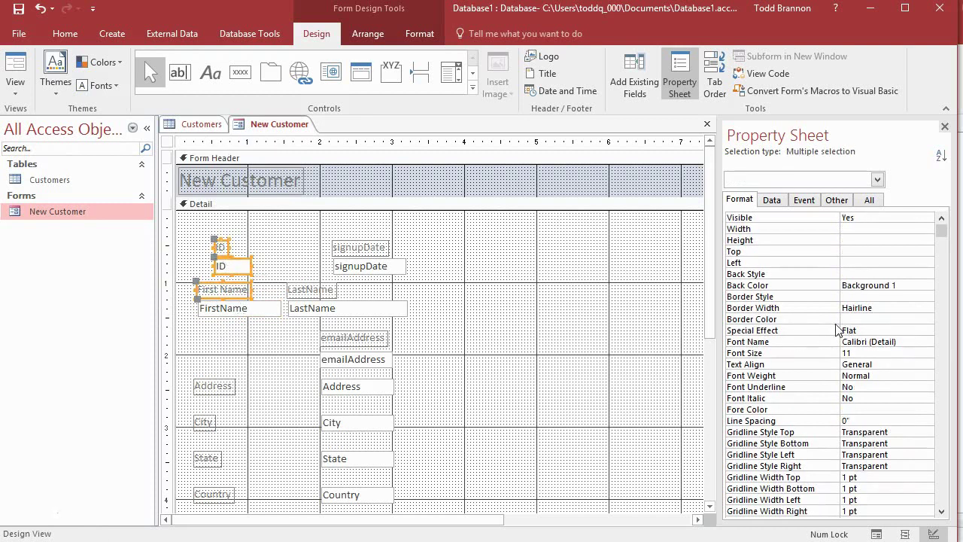
{"action": "left_click", "coordinate": [841, 263]}
{"action": "type", "text": "0.3125\""}
{"action": "left_click", "coordinate": [854, 273]}
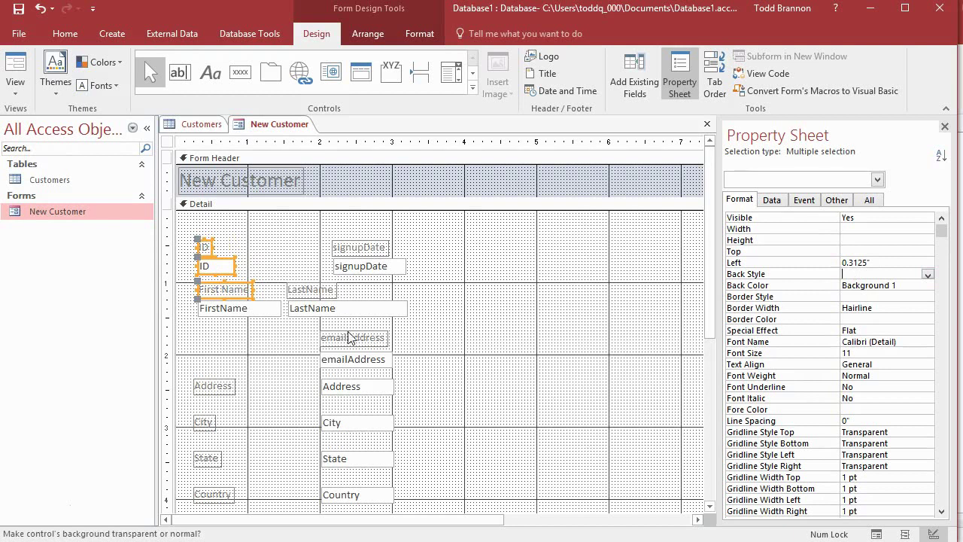
{"action": "left_click", "coordinate": [219, 329]}
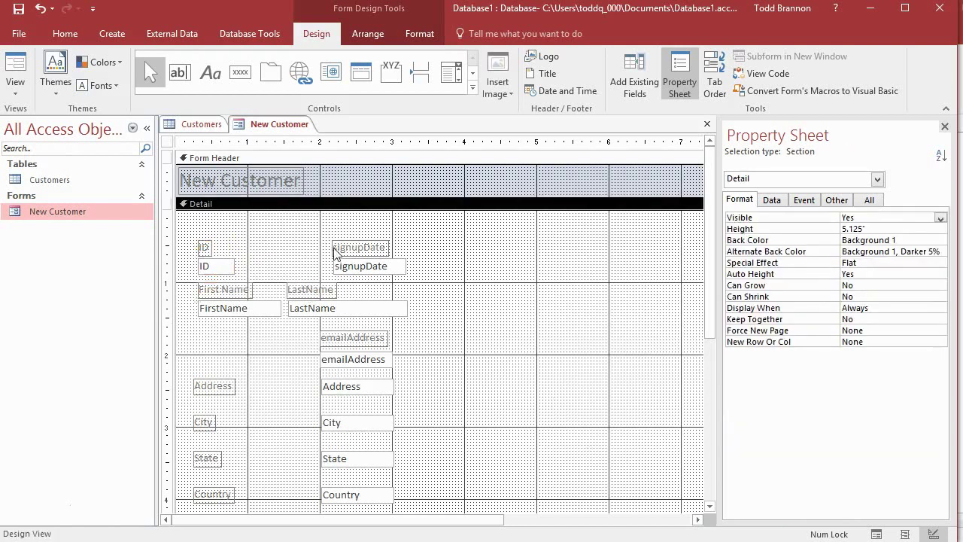
Check the ID label's height, and set the signupDate label's height to 0.2181"
{"action": "left_click", "coordinate": [203, 247]}
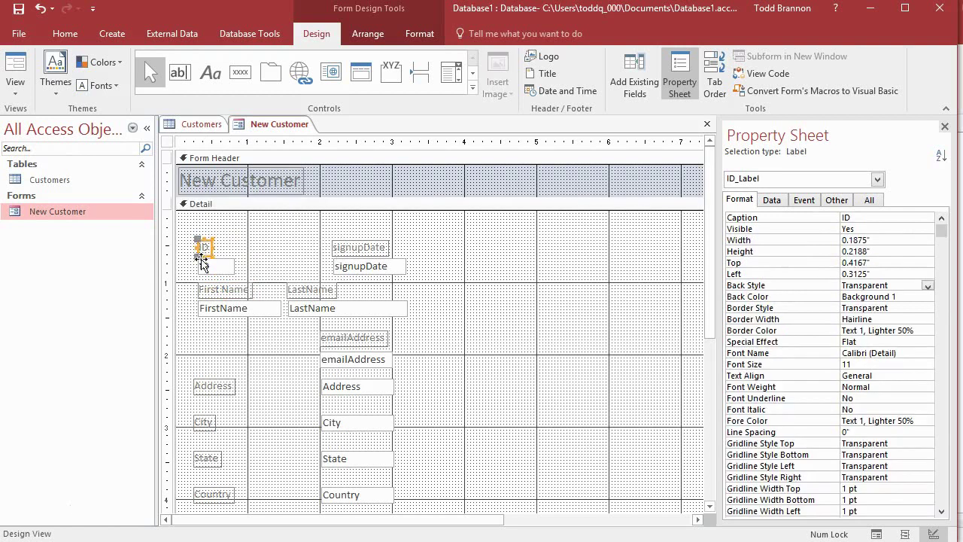
{"action": "left_click", "coordinate": [874, 252]}
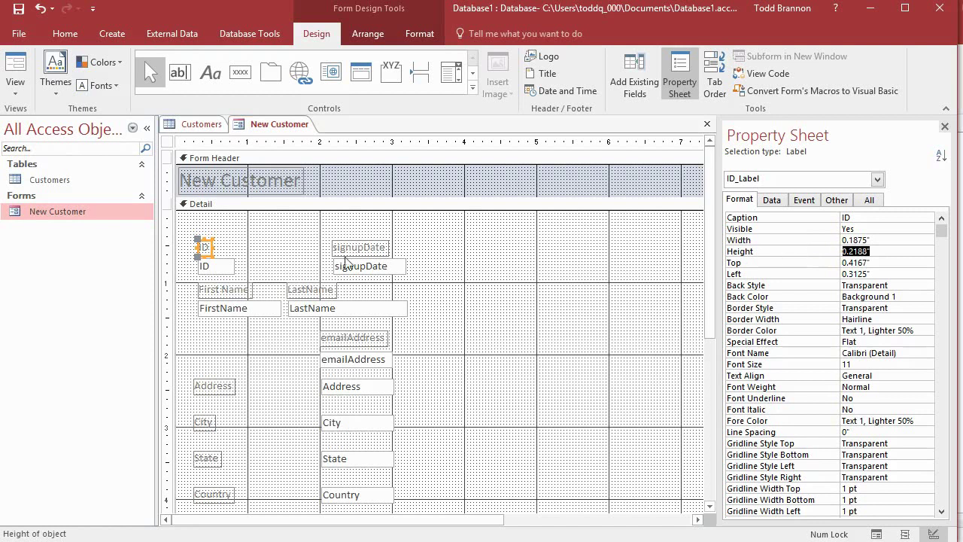
{"action": "left_click_drag", "start_coordinate": [322, 257], "coordinate": [358, 271]}
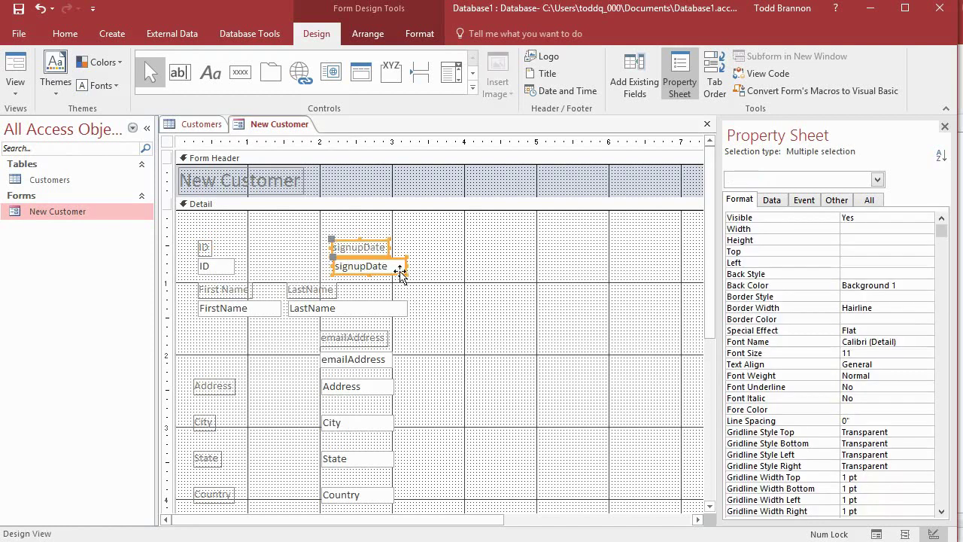
{"action": "left_click", "coordinate": [365, 228]}
{"action": "left_click", "coordinate": [372, 250]}
{"action": "left_click", "coordinate": [859, 252]}
{"action": "left_click", "coordinate": [817, 253]}
{"action": "key", "text": "End"}
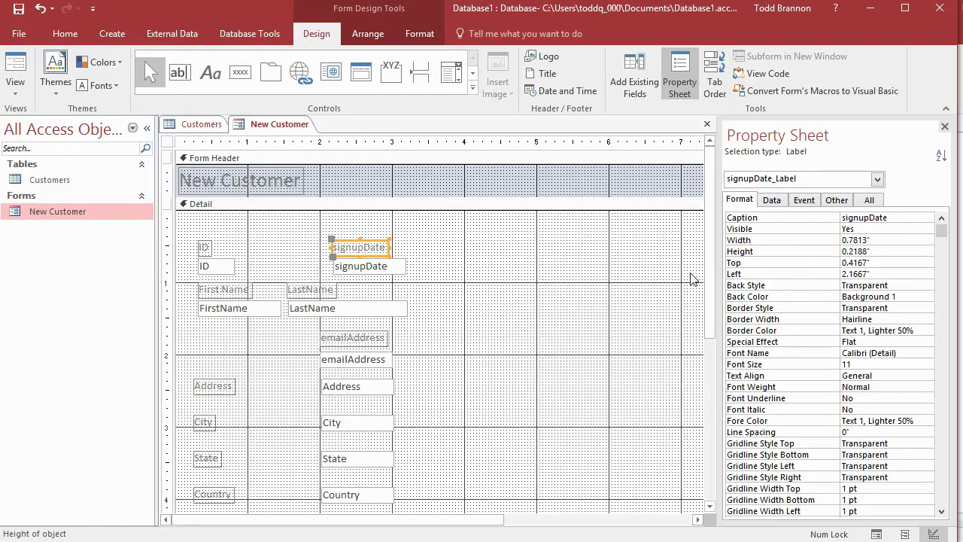
{"action": "left_click", "coordinate": [425, 270]}
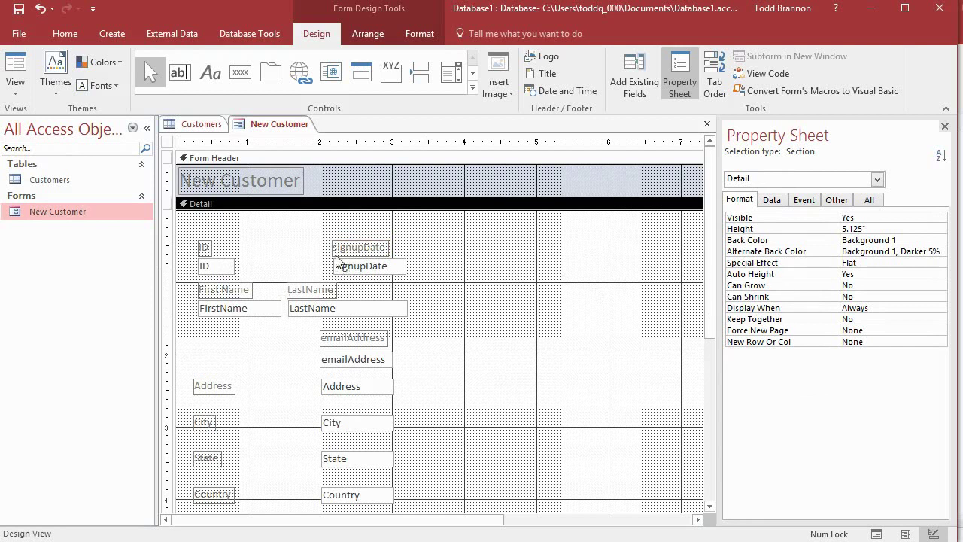
Compare the height and top position properties of the ID label and the signupDate label
{"action": "left_click", "coordinate": [371, 253]}
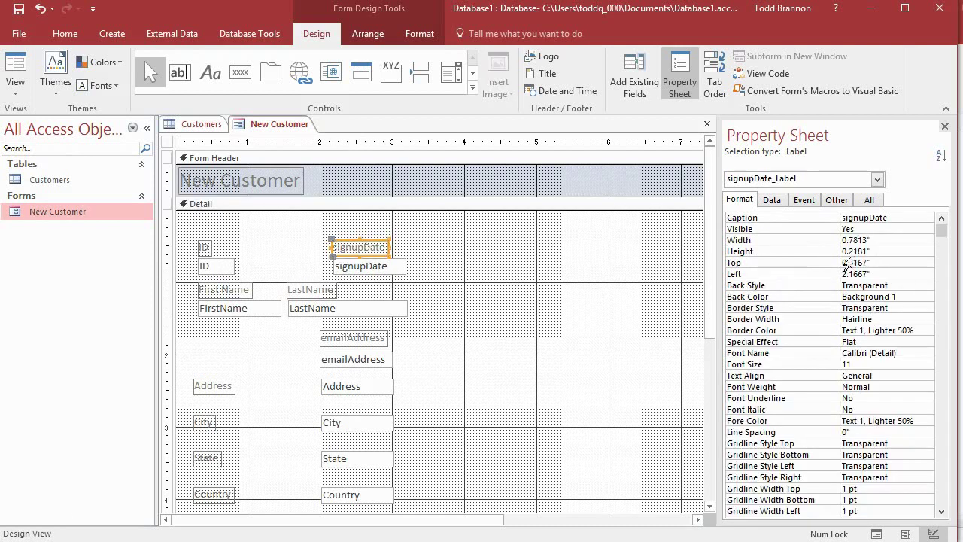
{"action": "left_click", "coordinate": [205, 248]}
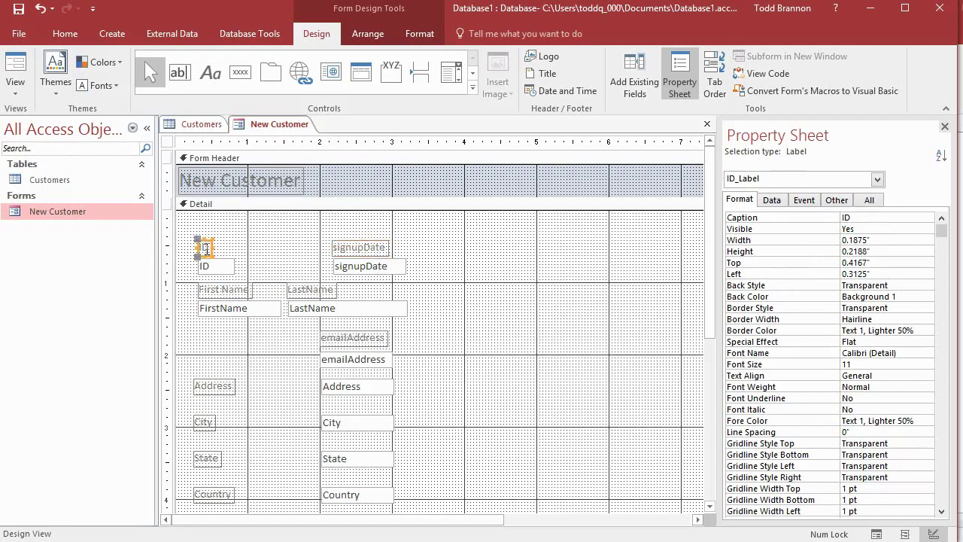
{"action": "left_click", "coordinate": [357, 250]}
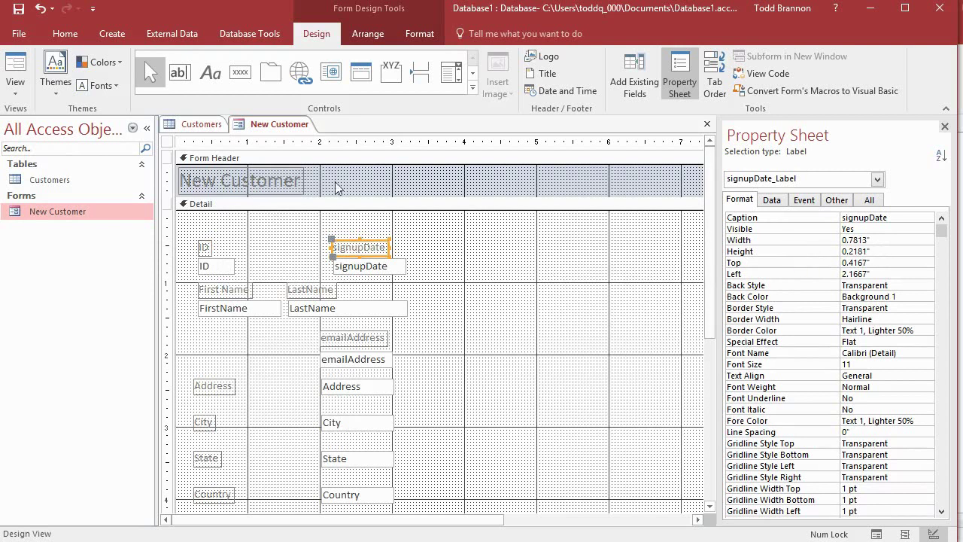
{"action": "left_click", "coordinate": [202, 248]}
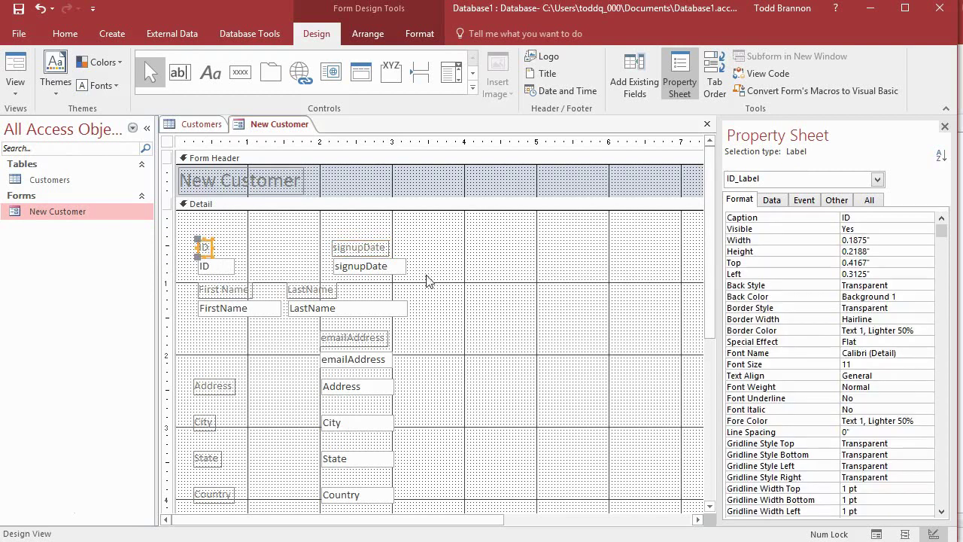
{"action": "left_click", "coordinate": [871, 264]}
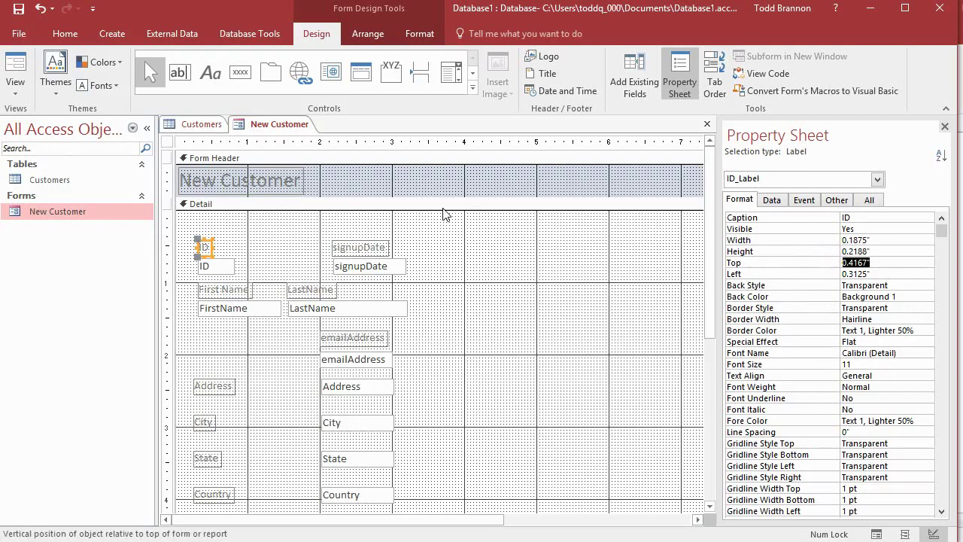
{"action": "left_click", "coordinate": [358, 246]}
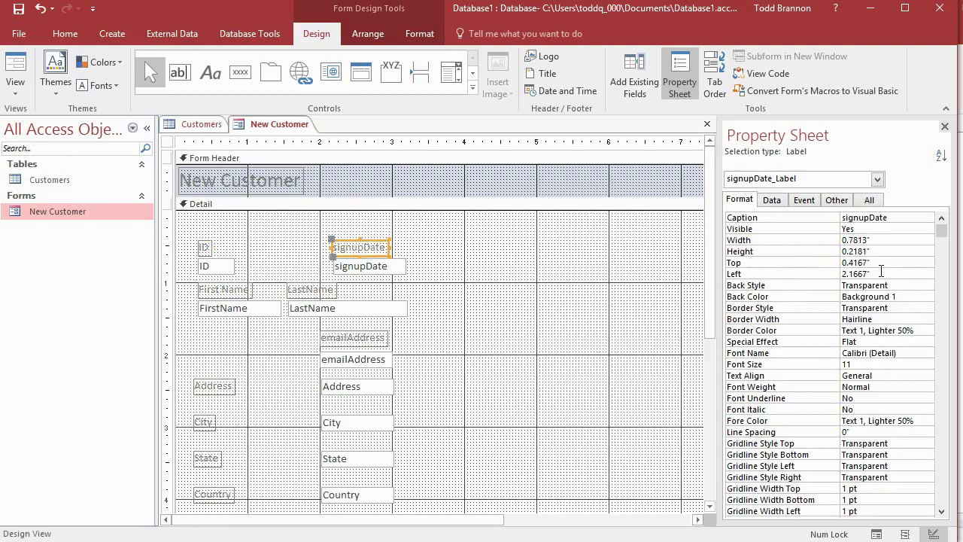
{"action": "left_click", "coordinate": [440, 269]}
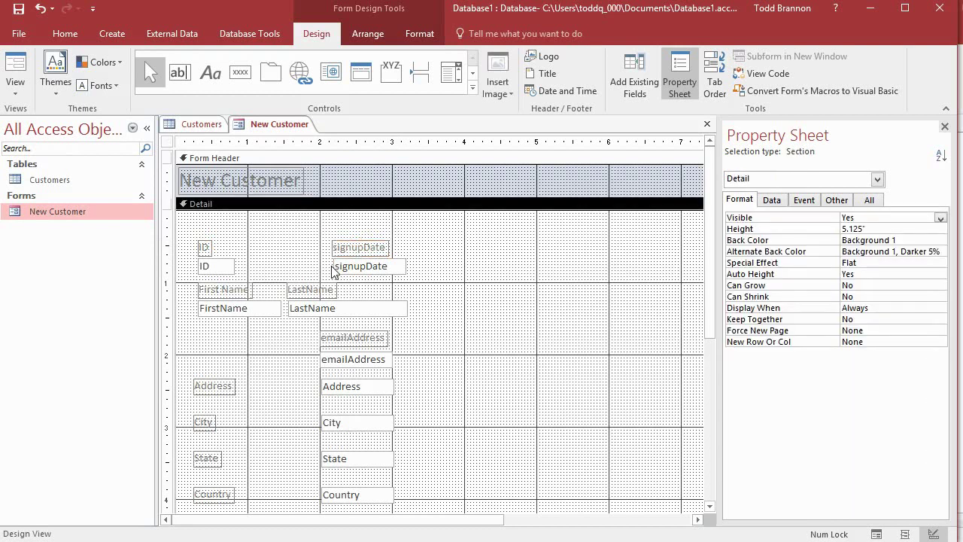
Compare the size and position properties of the signupDate and ID text boxes, and check the LastName label and text box selection
{"action": "left_click", "coordinate": [353, 266]}
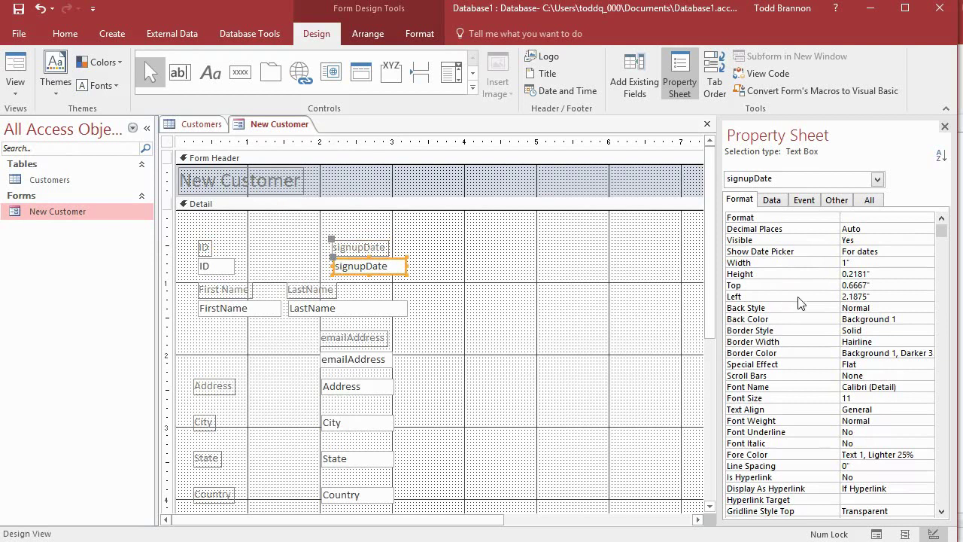
{"action": "left_click", "coordinate": [229, 265]}
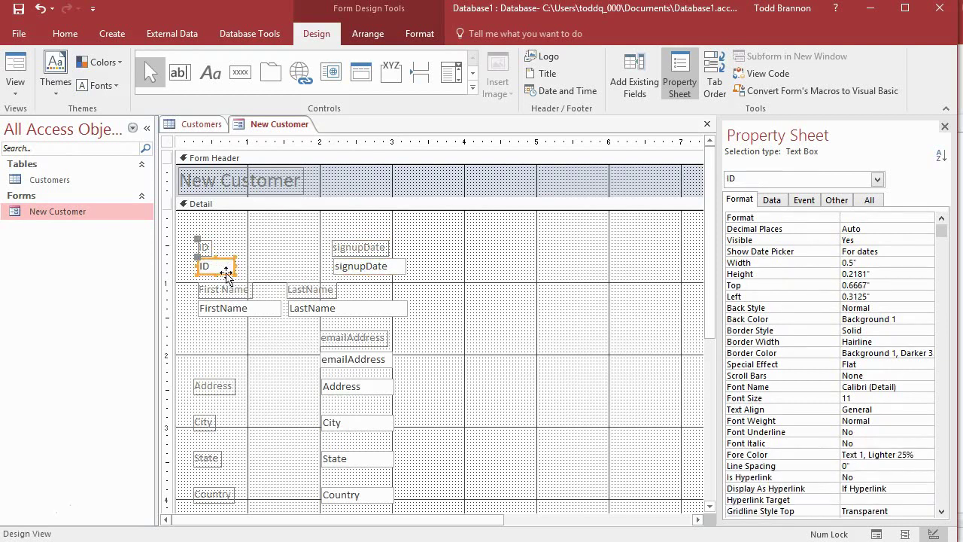
{"action": "left_click", "coordinate": [268, 273]}
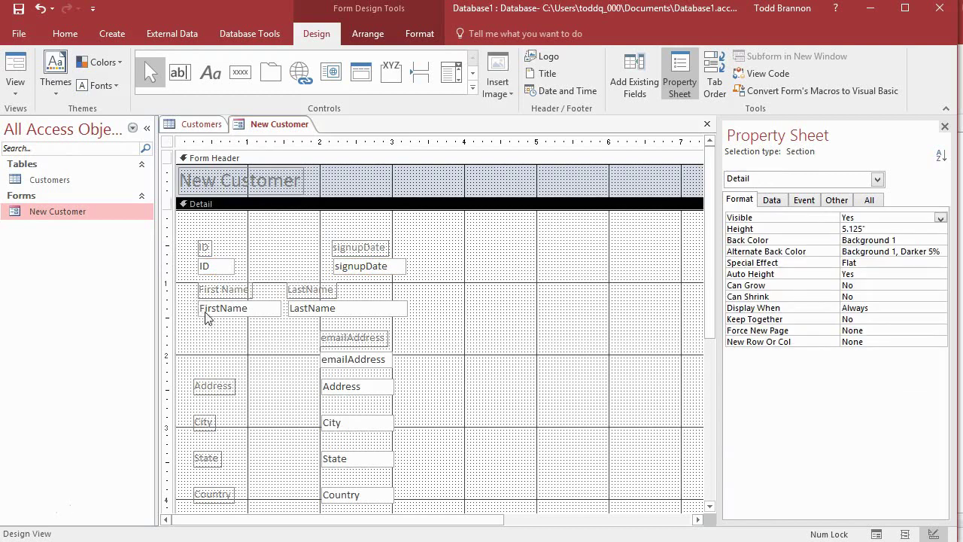
{"action": "left_click_drag", "start_coordinate": [306, 279], "coordinate": [325, 331]}
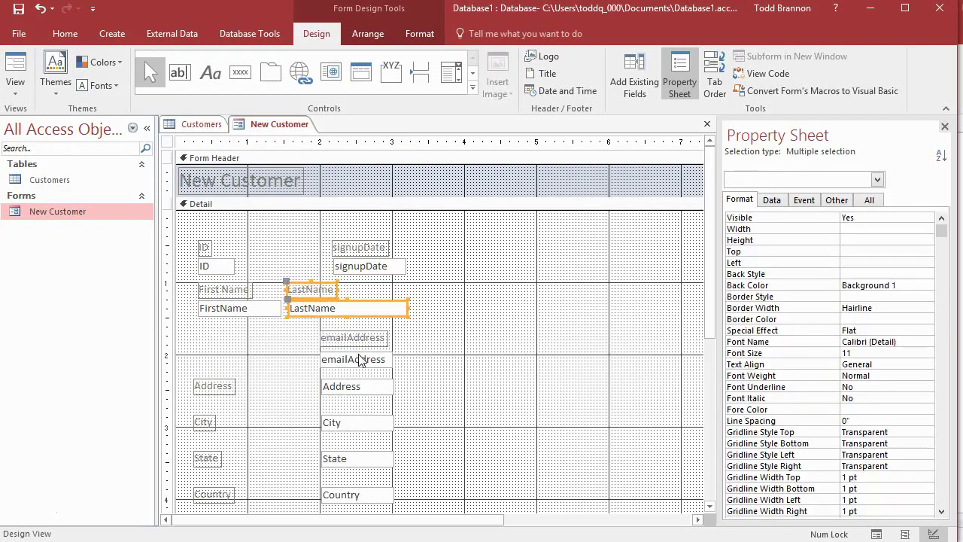
{"action": "left_click", "coordinate": [433, 335]}
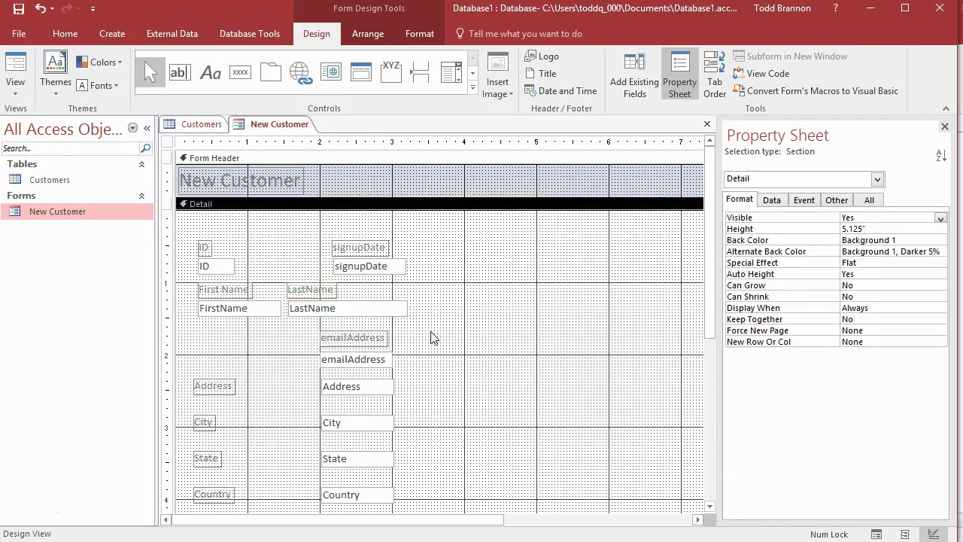
Move the emailAddress label and text box beneath the FirstName text box, with the label about 1.58" from the top and 0.29" from the left
{"action": "left_click_drag", "start_coordinate": [325, 253], "coordinate": [324, 280]}
{"action": "left_click", "coordinate": [301, 379]}
{"action": "left_click_drag", "start_coordinate": [301, 342], "coordinate": [248, 330]}
{"action": "left_click_drag", "start_coordinate": [331, 334], "coordinate": [225, 320]}
{"action": "left_click_drag", "start_coordinate": [214, 317], "coordinate": [209, 327]}
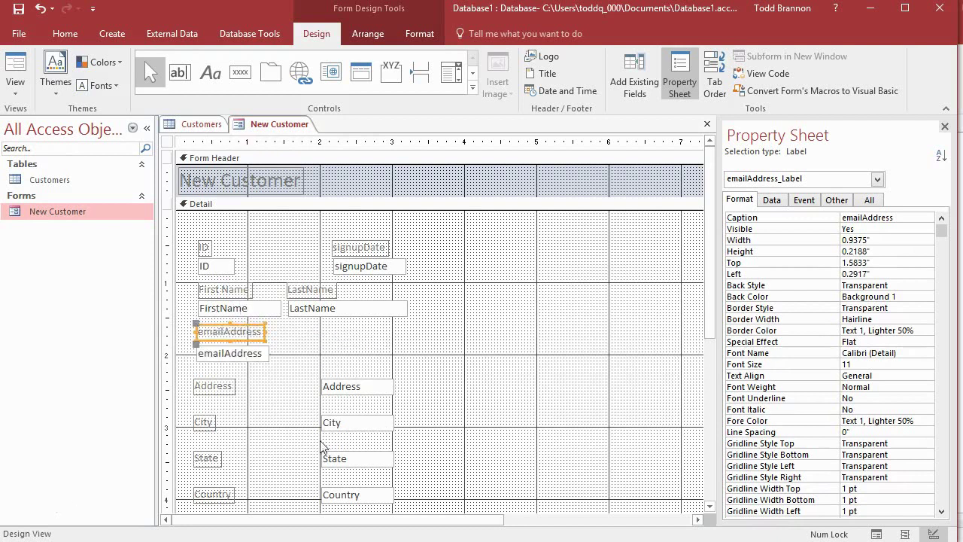
Move the Phone label level with the emailAddress label, place its text box directly beneath, and position the pair 2" from the left
{"action": "scroll", "coordinate": [239, 444], "scroll_direction": "down", "scroll_amount": 3}
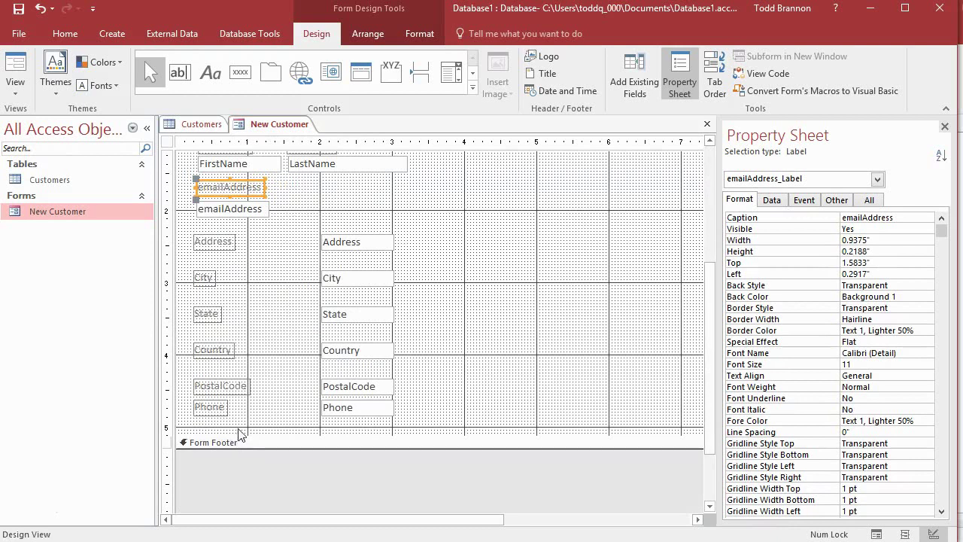
{"action": "left_click", "coordinate": [211, 410]}
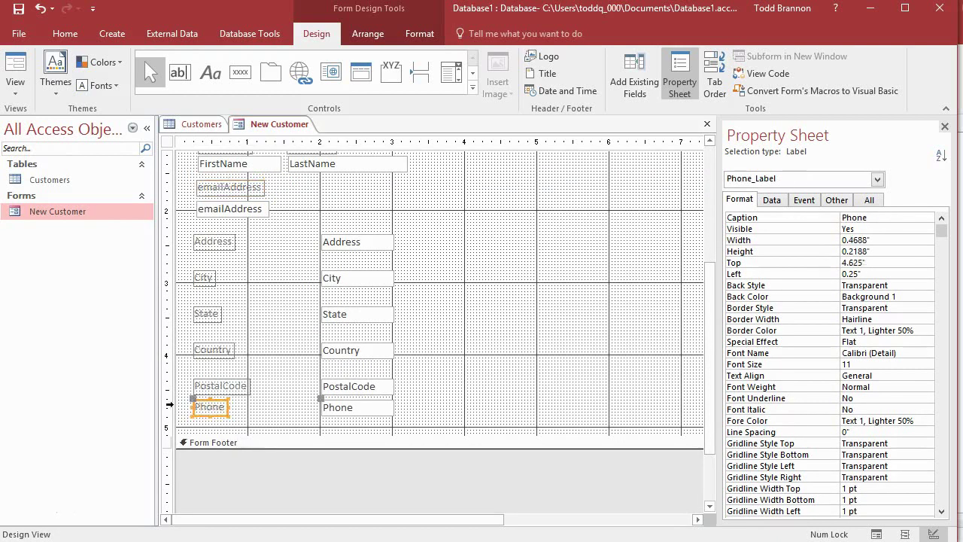
{"action": "left_click_drag", "start_coordinate": [218, 401], "coordinate": [314, 183]}
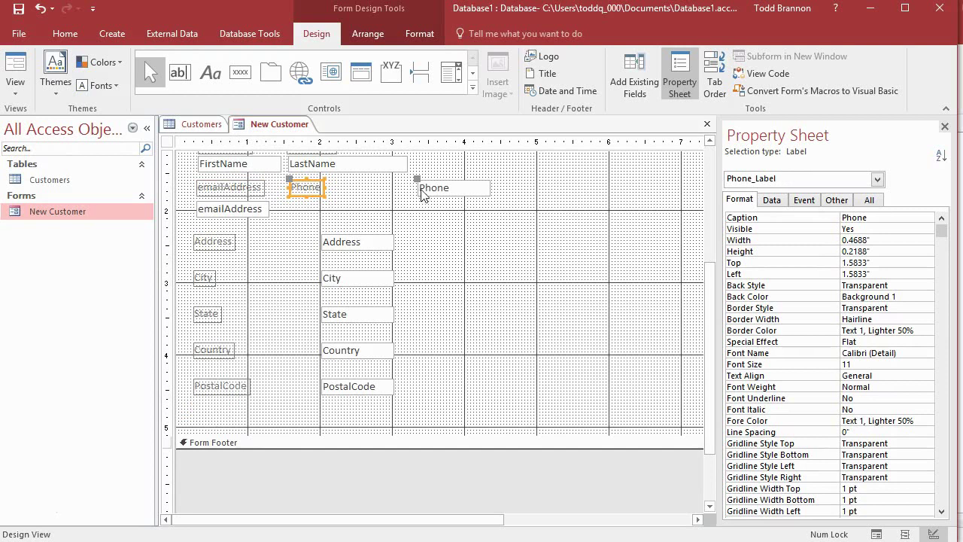
{"action": "left_click_drag", "start_coordinate": [414, 181], "coordinate": [288, 202]}
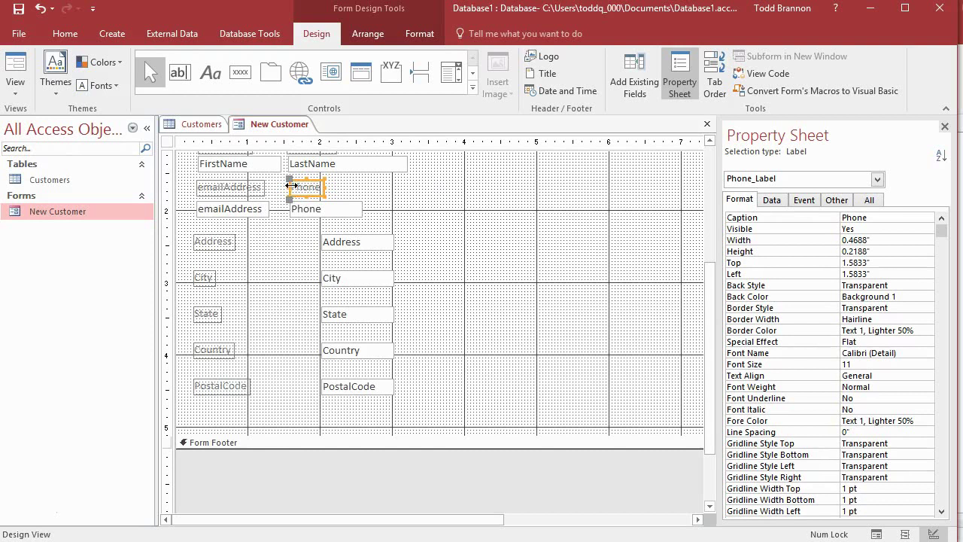
{"action": "left_click_drag", "start_coordinate": [300, 183], "coordinate": [329, 181]}
Widen the emailAddress text box to about 1.58" and extend the Phone text box to line up with the LastName text box's right edge
{"action": "left_click", "coordinate": [267, 214]}
{"action": "left_click_drag", "start_coordinate": [269, 213], "coordinate": [312, 217]}
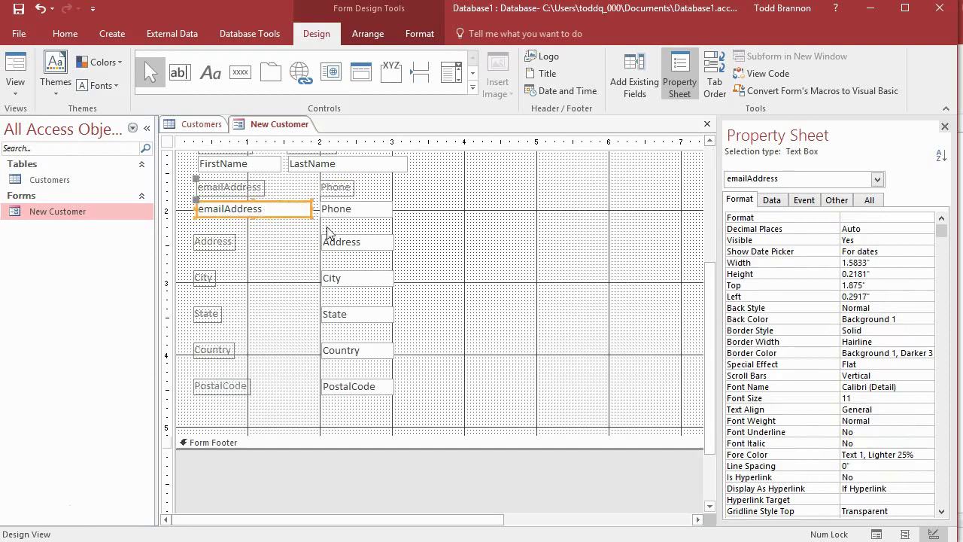
{"action": "left_click", "coordinate": [378, 218]}
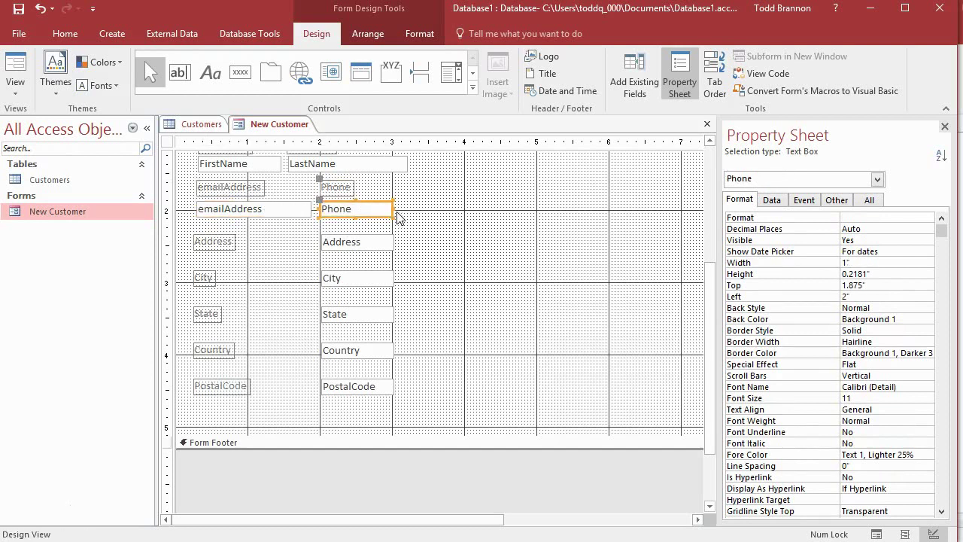
{"action": "left_click_drag", "start_coordinate": [393, 209], "coordinate": [406, 214]}
{"action": "left_click", "coordinate": [256, 260]}
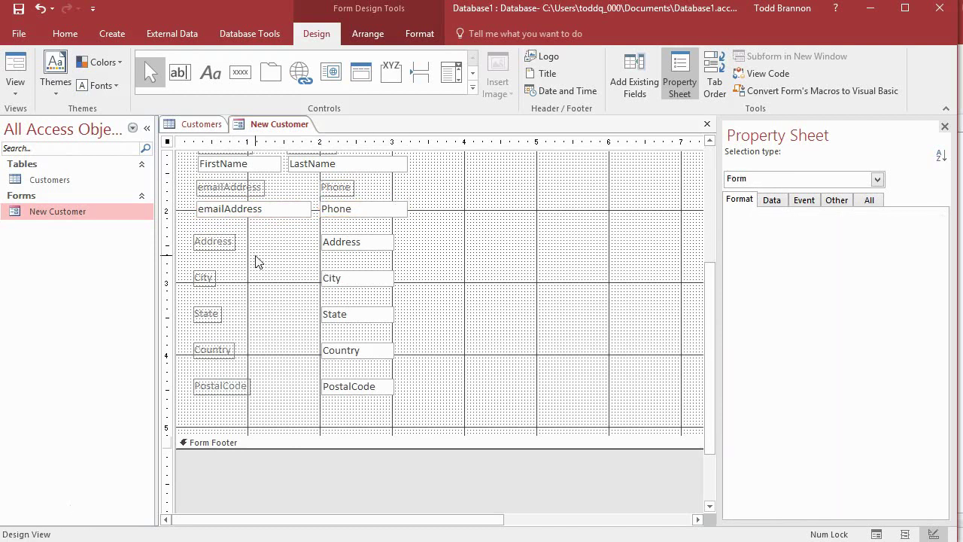
{"action": "scroll", "coordinate": [288, 293], "scroll_direction": "up", "scroll_amount": 2}
{"action": "scroll", "coordinate": [292, 286], "scroll_direction": "down", "scroll_amount": 1}
{"action": "scroll", "coordinate": [273, 300], "scroll_direction": "down", "scroll_amount": 2}
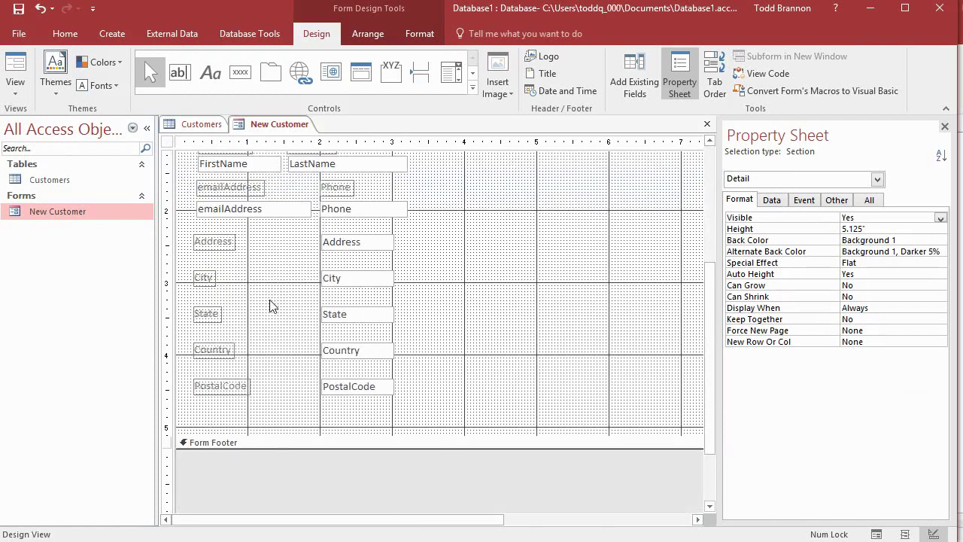
Move the Address label beneath the emailAddress text box and place the Address text box directly under its label
{"action": "left_click", "coordinate": [228, 242]}
{"action": "left_click", "coordinate": [230, 237]}
{"action": "left_click", "coordinate": [240, 256]}
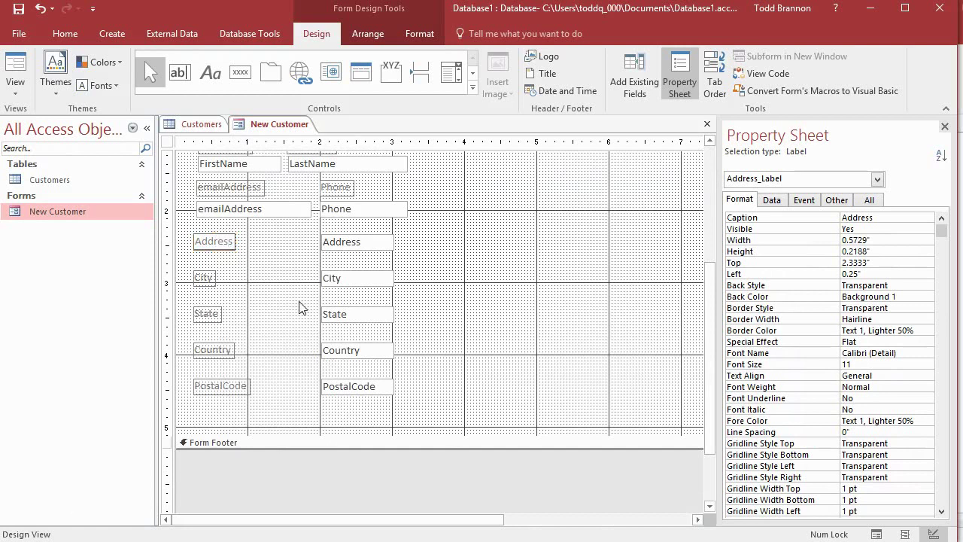
{"action": "left_click", "coordinate": [229, 240]}
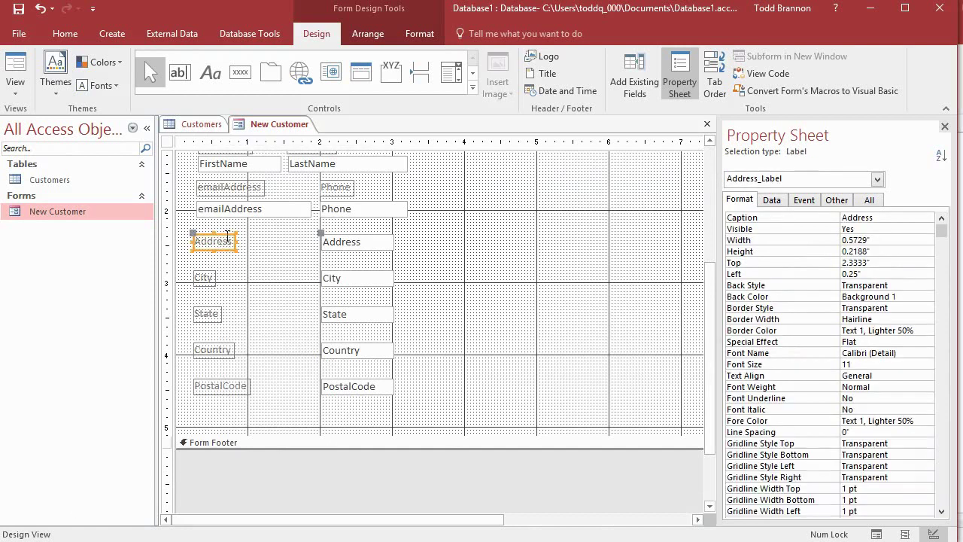
{"action": "left_click_drag", "start_coordinate": [226, 237], "coordinate": [231, 227]}
{"action": "left_click_drag", "start_coordinate": [322, 223], "coordinate": [198, 246]}
Move the City label beneath the Phone text box, about 2.21" from the top and 2" from the left, with its text box directly under it
{"action": "left_click", "coordinate": [202, 276]}
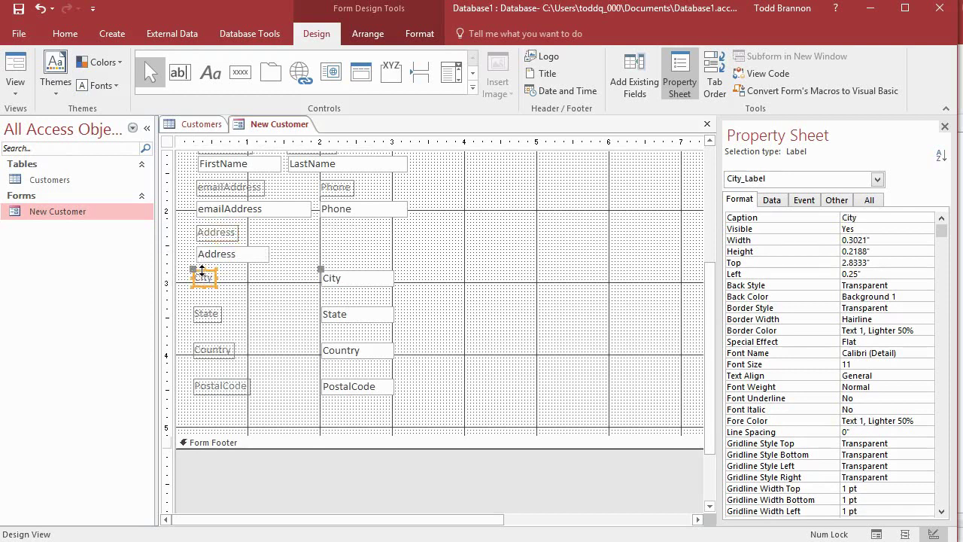
{"action": "double_click", "coordinate": [203, 277]}
{"action": "left_click", "coordinate": [221, 286]}
{"action": "left_click", "coordinate": [205, 277]}
{"action": "mouse_move", "coordinate": [206, 278]}
{"action": "left_mouse_down"}
{"action": "mouse_move", "coordinate": [223, 285]}
{"action": "mouse_move", "coordinate": [335, 242]}
{"action": "mouse_move", "coordinate": [303, 244]}
{"action": "mouse_move", "coordinate": [336, 241]}
{"action": "left_mouse_up"}
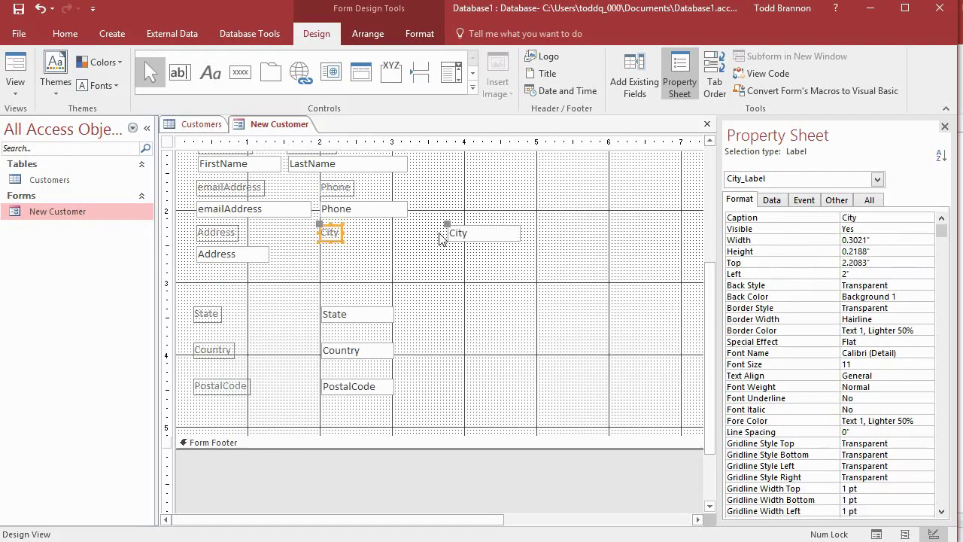
{"action": "left_click_drag", "start_coordinate": [448, 234], "coordinate": [318, 247]}
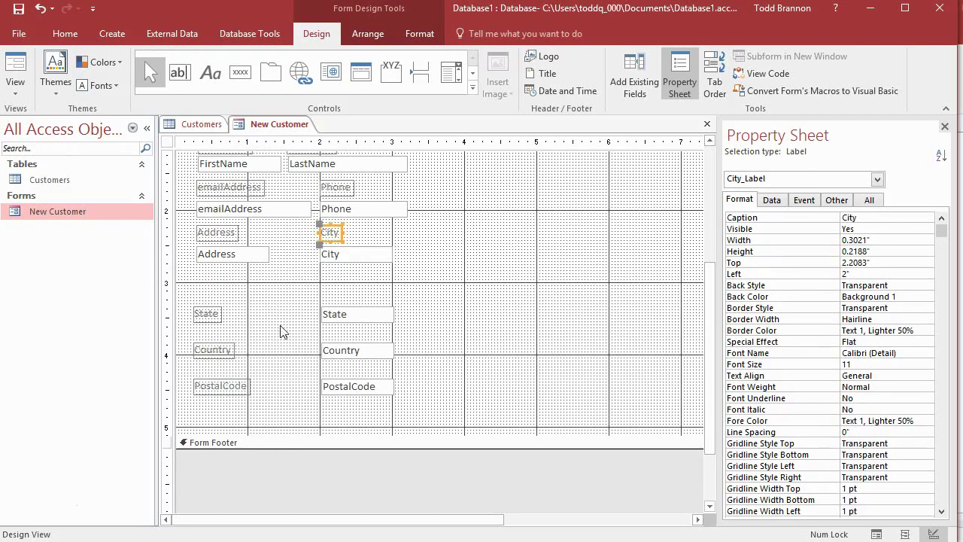
Widen the Address text box to about 1.54", keeping it about 0.29" from the left
{"action": "left_click", "coordinate": [250, 256]}
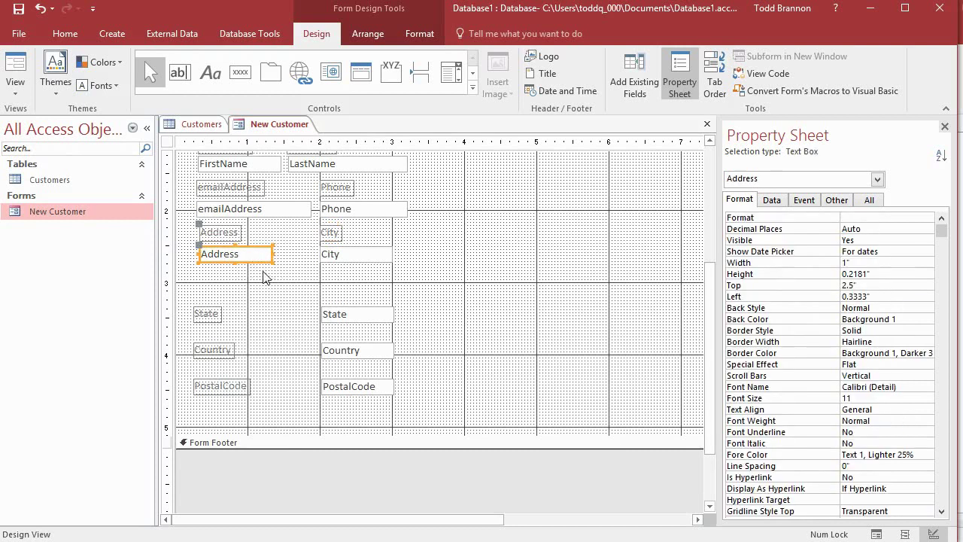
{"action": "key", "text": "Left"}
{"action": "left_click_drag", "start_coordinate": [269, 254], "coordinate": [313, 268]}
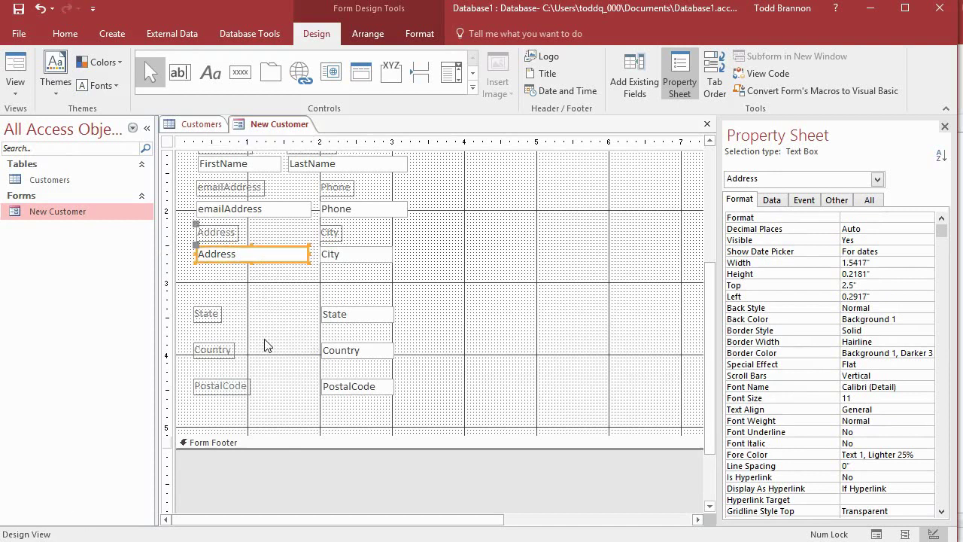
Place the State label above its text box and move the pair beneath Address, with the label about 2.83" from the top
{"action": "left_click", "coordinate": [214, 319]}
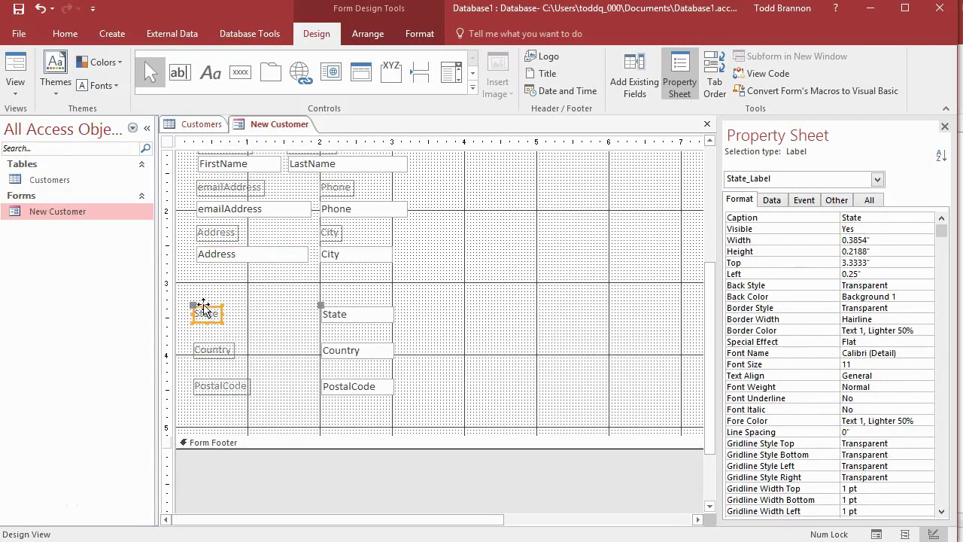
{"action": "left_click_drag", "start_coordinate": [197, 305], "coordinate": [322, 284]}
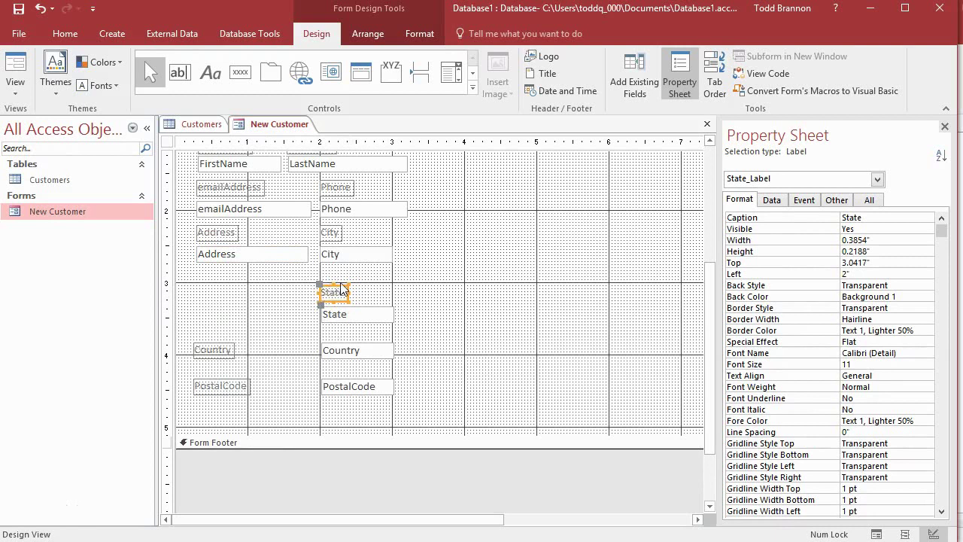
{"action": "left_click_drag", "start_coordinate": [224, 283], "coordinate": [217, 274]}
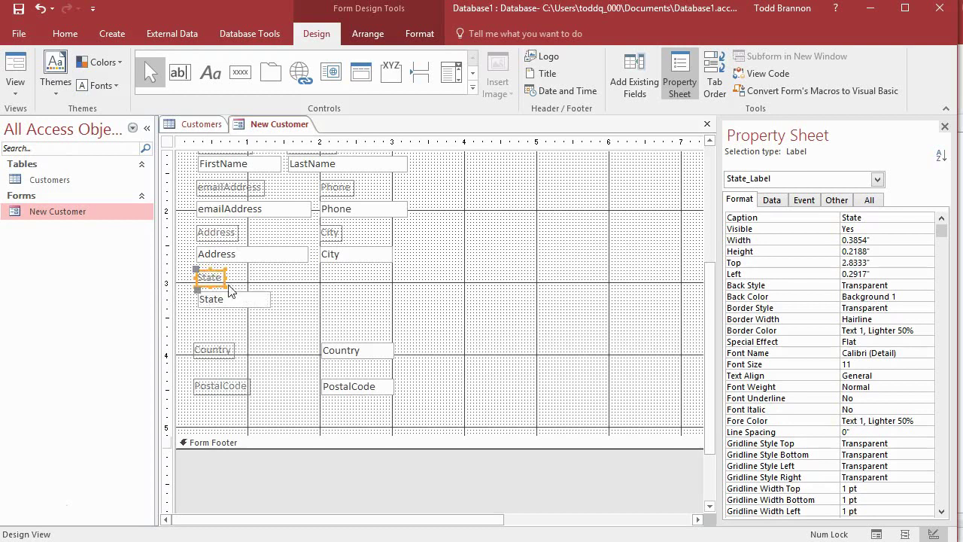
Stack the Country and PostalCode labels above their text boxes and move both pairs into the State row, with PostalCode in the middle
{"action": "left_click", "coordinate": [214, 353]}
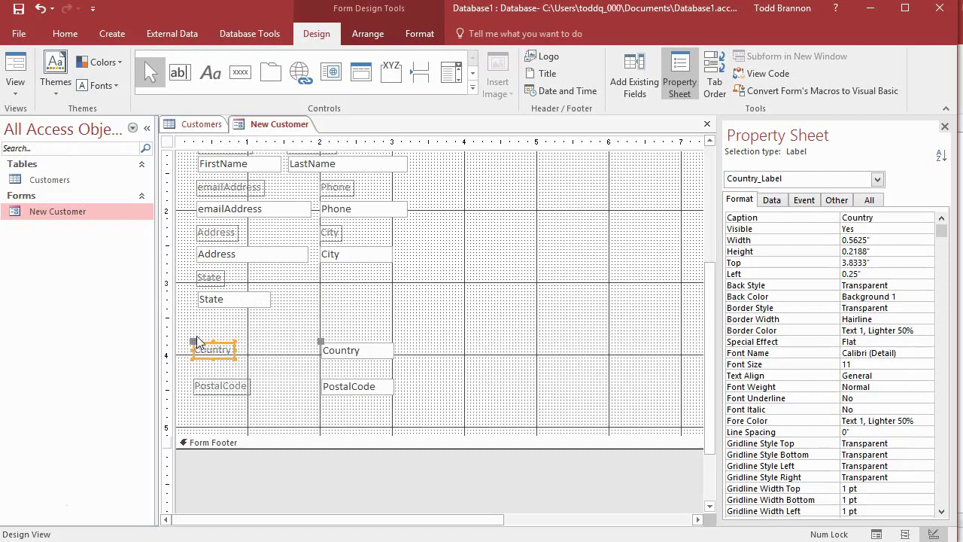
{"action": "mouse_move", "coordinate": [193, 342]}
{"action": "left_mouse_down"}
{"action": "mouse_move", "coordinate": [318, 340]}
{"action": "mouse_move", "coordinate": [318, 316]}
{"action": "mouse_move", "coordinate": [320, 325]}
{"action": "left_mouse_up"}
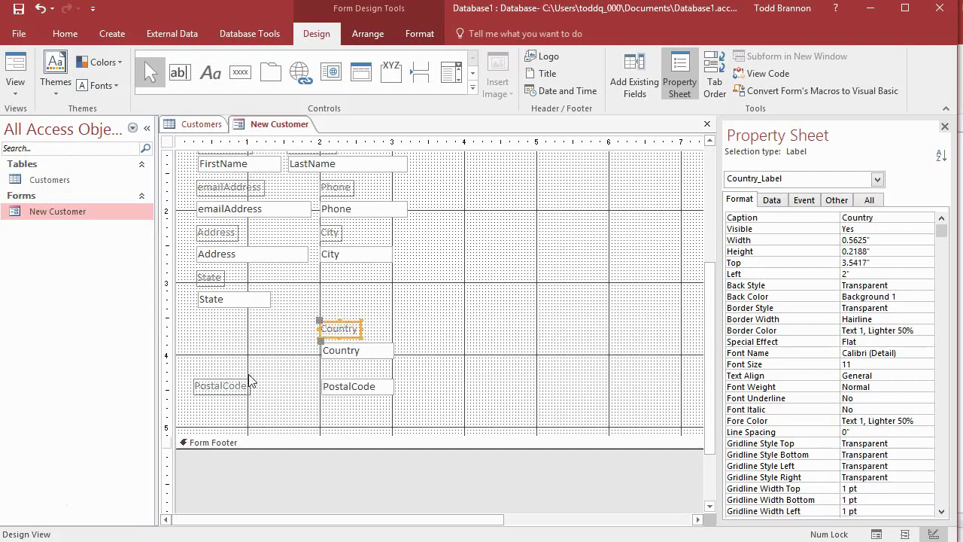
{"action": "left_click", "coordinate": [210, 384]}
{"action": "left_click_drag", "start_coordinate": [193, 376], "coordinate": [384, 272]}
{"action": "left_click", "coordinate": [283, 321]}
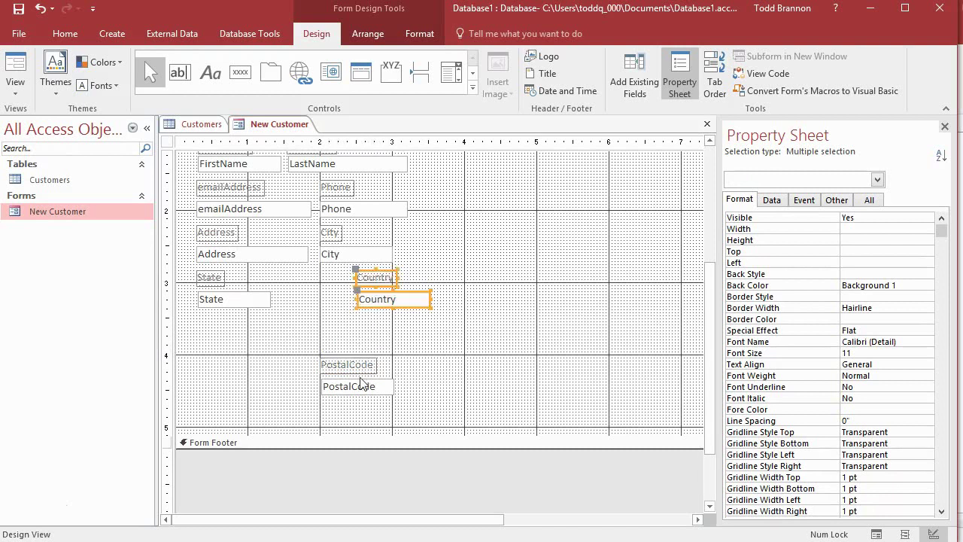
{"action": "left_click_drag", "start_coordinate": [341, 337], "coordinate": [292, 276]}
Narrow the State text box to about its label's width and move the PostalCode label and text box close beside it
{"action": "left_click", "coordinate": [266, 301]}
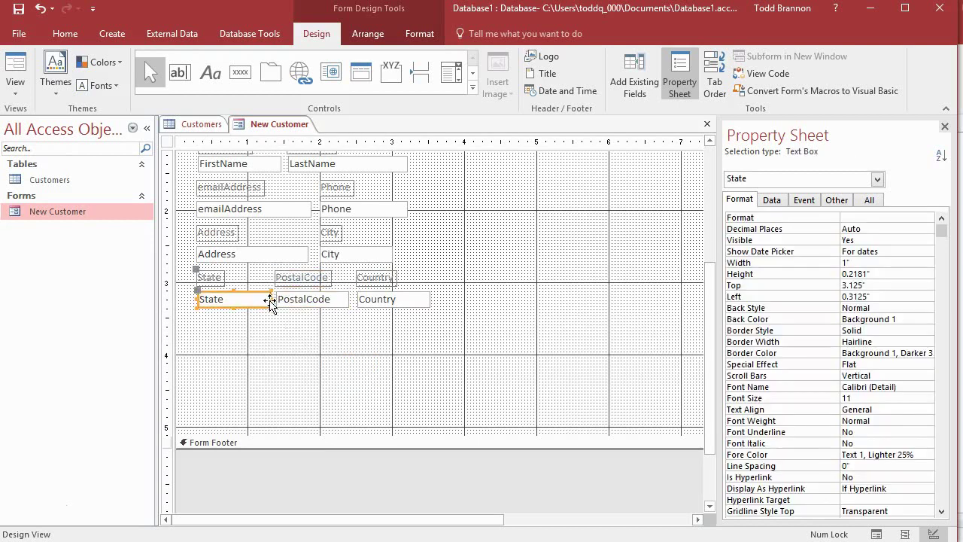
{"action": "left_click_drag", "start_coordinate": [268, 299], "coordinate": [300, 299]}
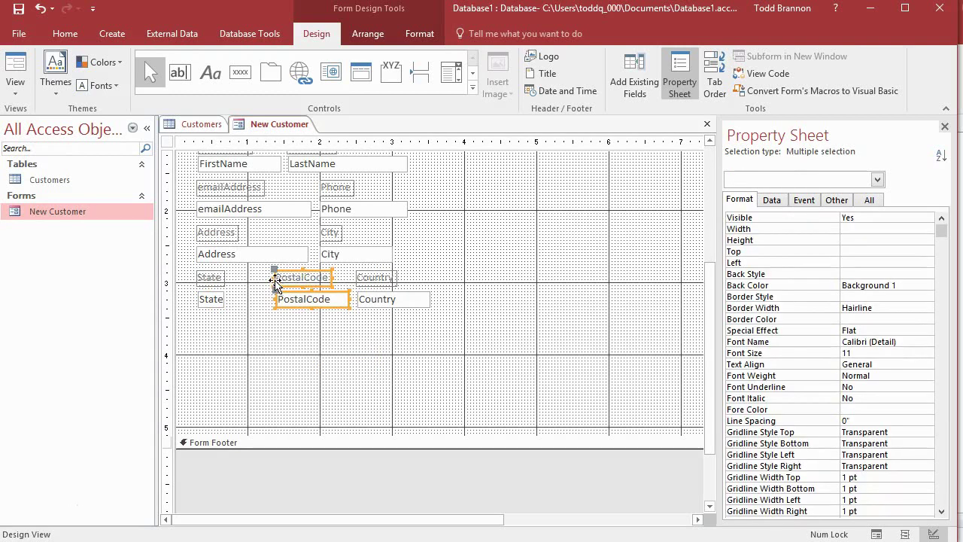
{"action": "left_click_drag", "start_coordinate": [273, 280], "coordinate": [233, 280]}
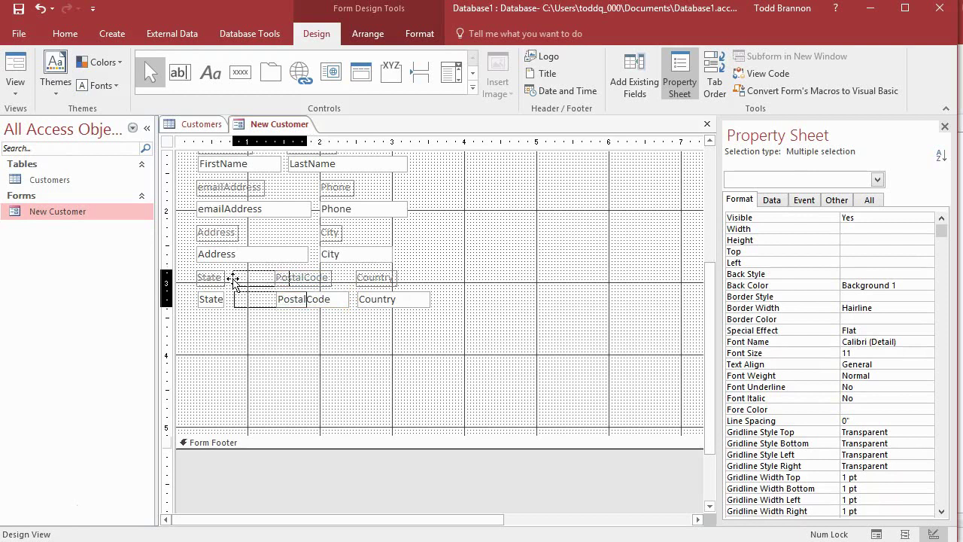
{"action": "left_click_drag", "start_coordinate": [234, 280], "coordinate": [233, 280]}
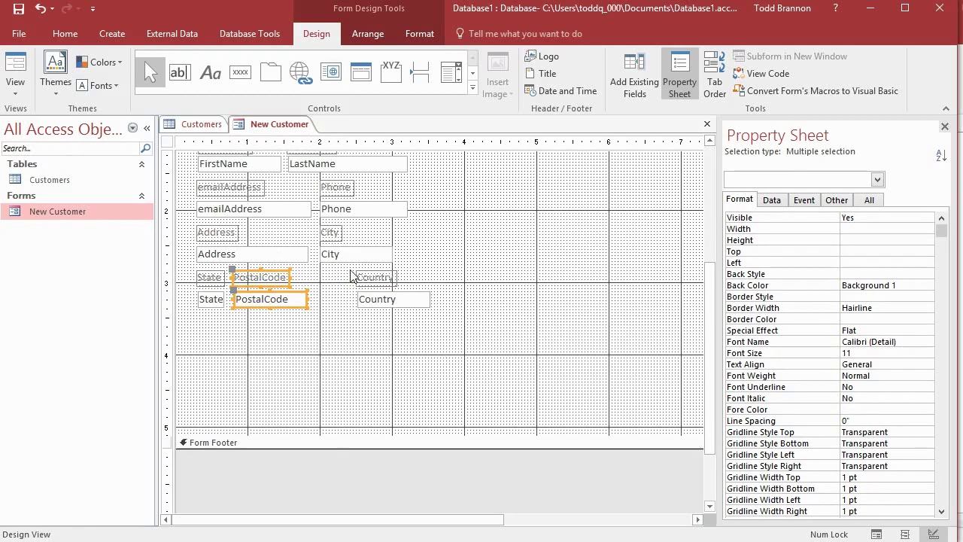
Move the Country label and text box closer to PostalCode, about 2.1" from the left, and display the form in Form View
{"action": "left_click_drag", "start_coordinate": [348, 280], "coordinate": [380, 306]}
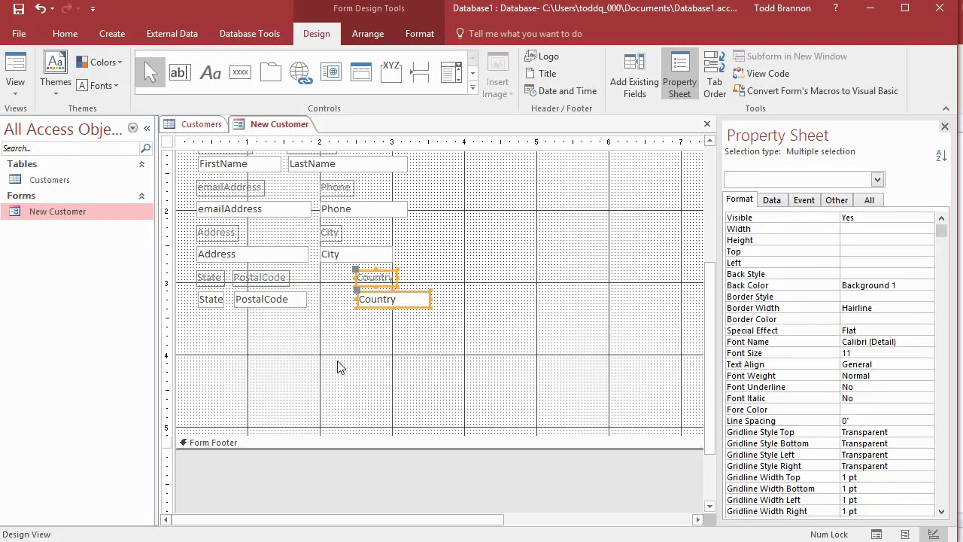
{"action": "scroll", "coordinate": [348, 311], "scroll_direction": "up", "scroll_amount": 3}
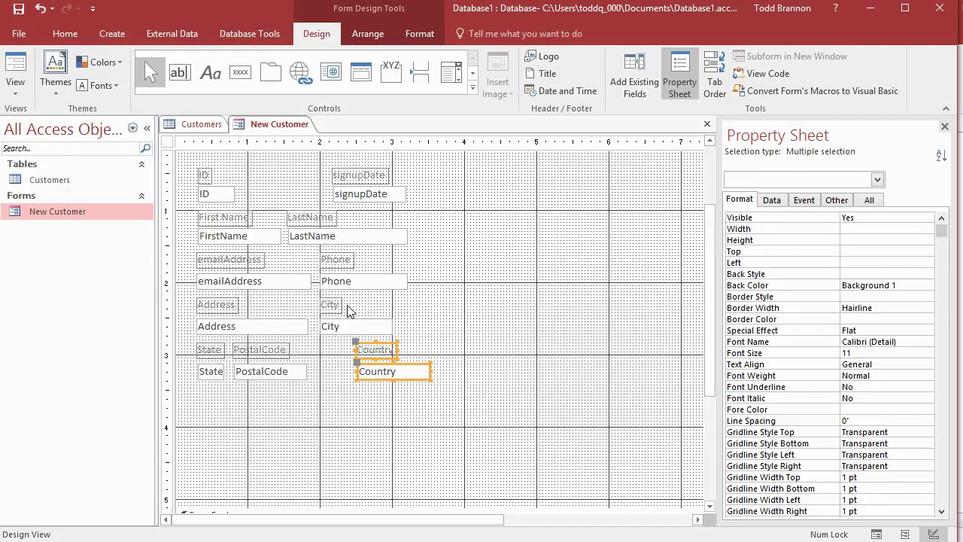
{"action": "scroll", "coordinate": [361, 342], "scroll_direction": "down", "scroll_amount": 1}
{"action": "left_click_drag", "start_coordinate": [367, 345], "coordinate": [337, 346]}
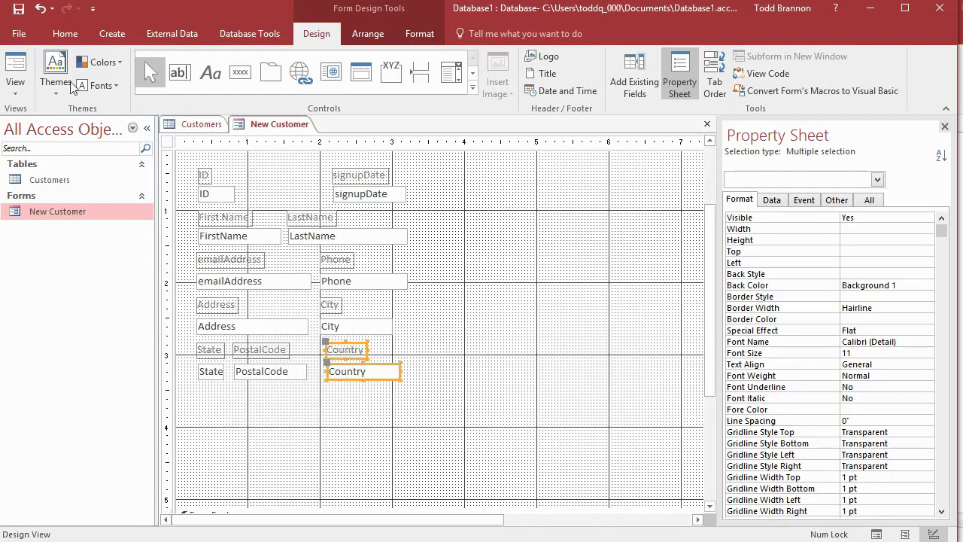
{"action": "left_click", "coordinate": [19, 67]}
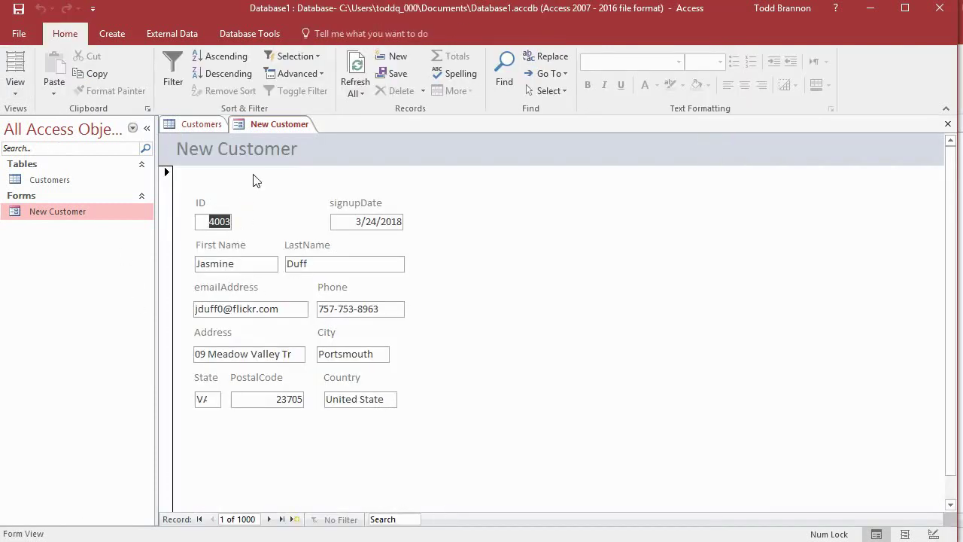